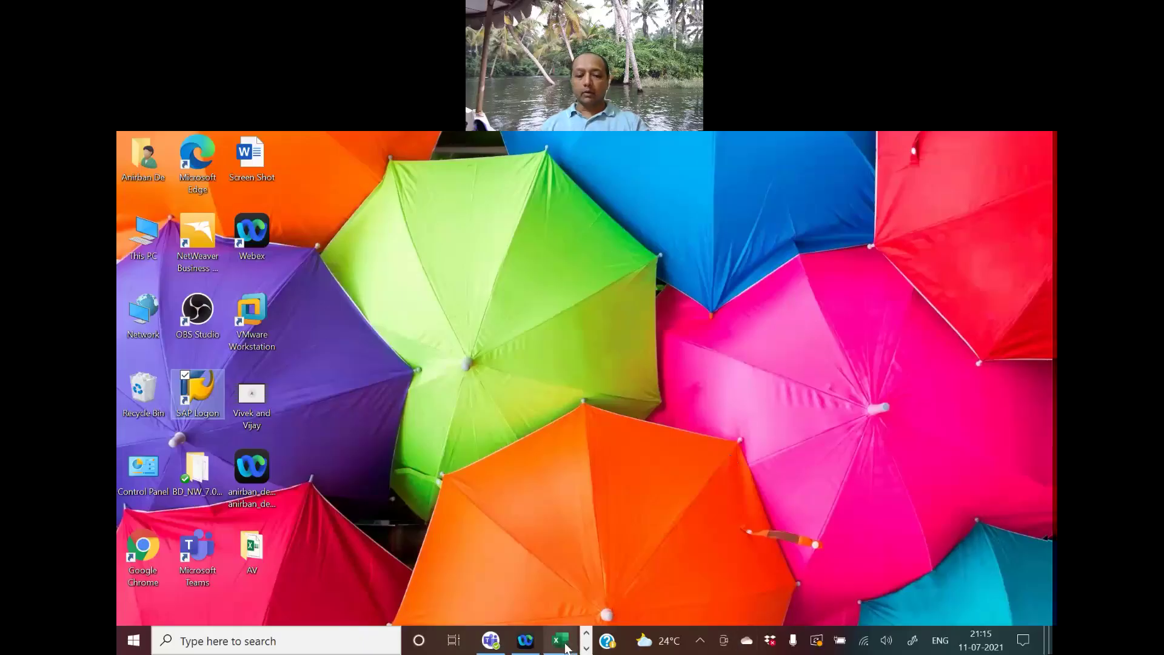
# Step: Bring back the S4H workbook and review row 11j's menu path, End User type and T-code FS00
pyautogui.click(560, 641)
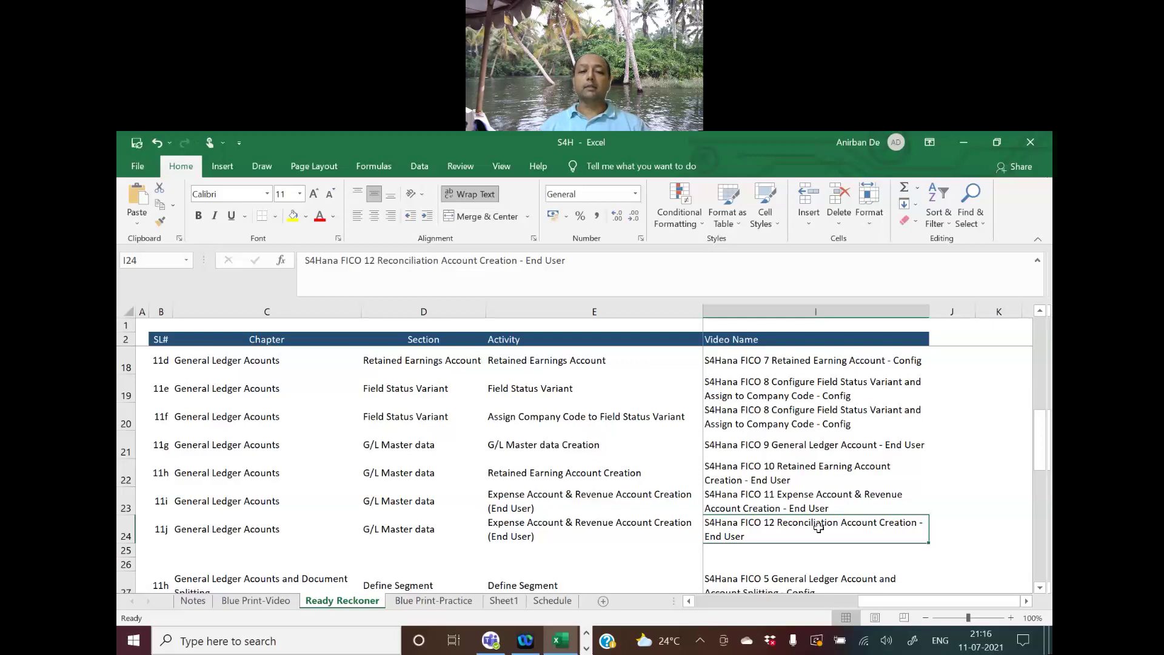
pyautogui.press('Left')
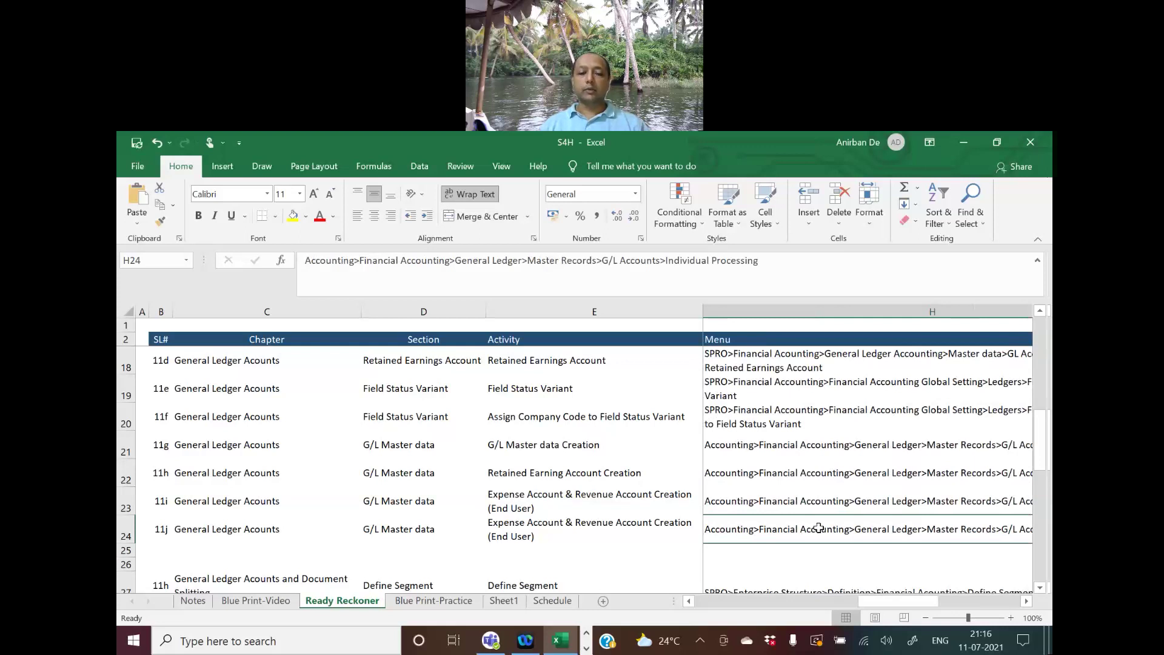
pyautogui.press('Left')
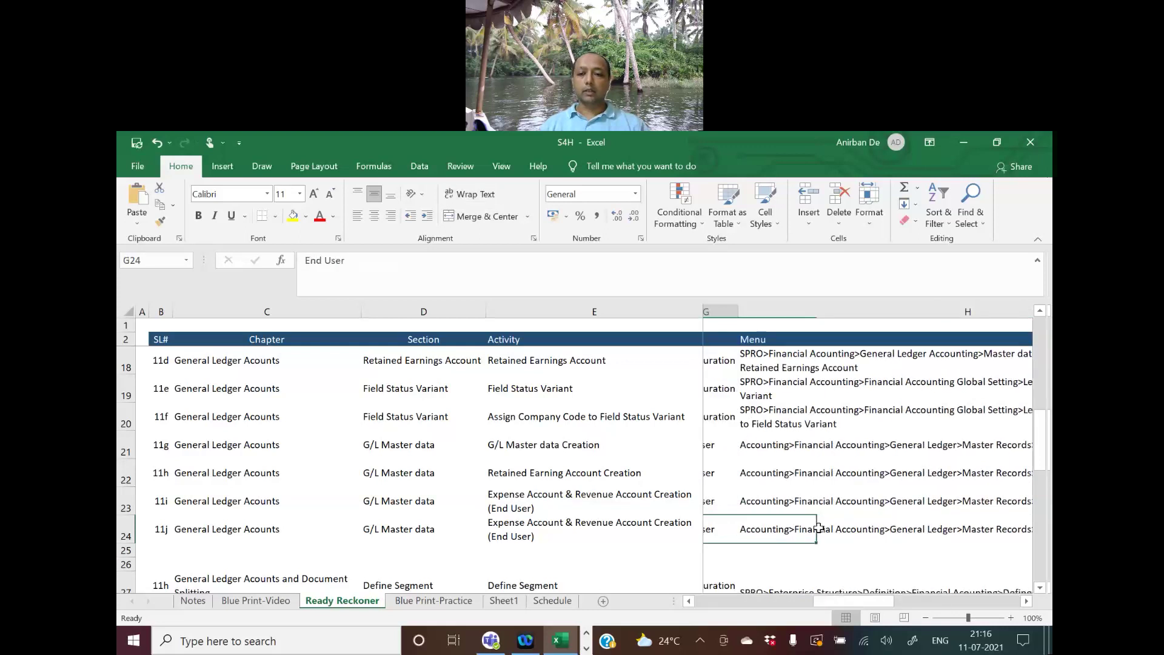
pyautogui.press('Left')
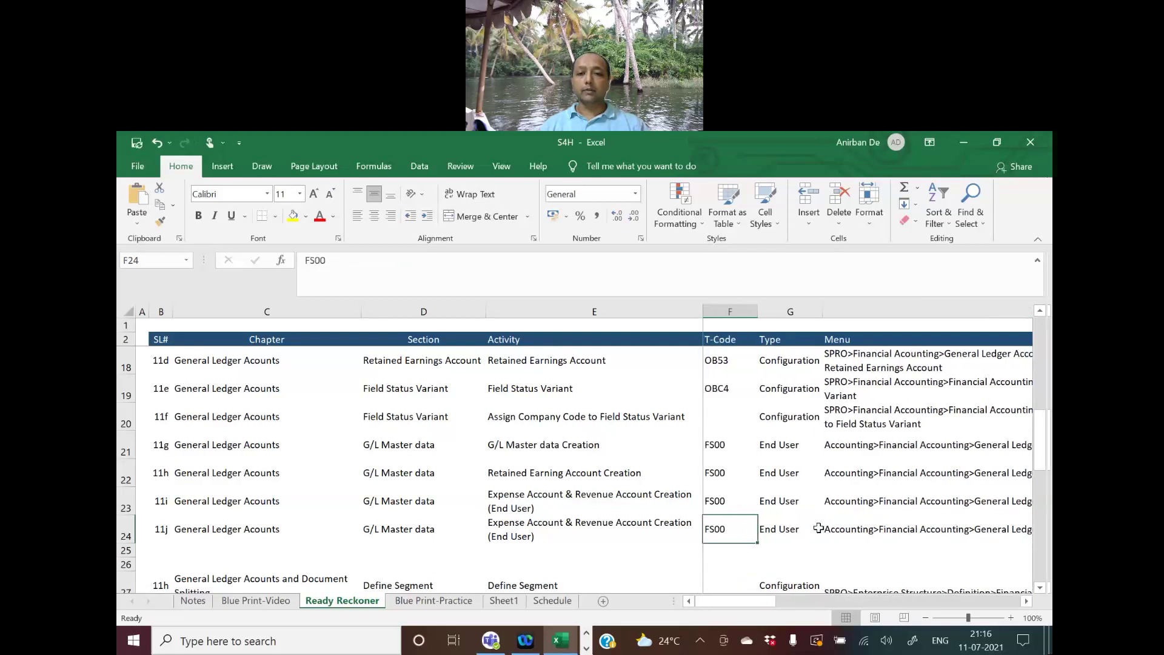
pyautogui.press('Left')
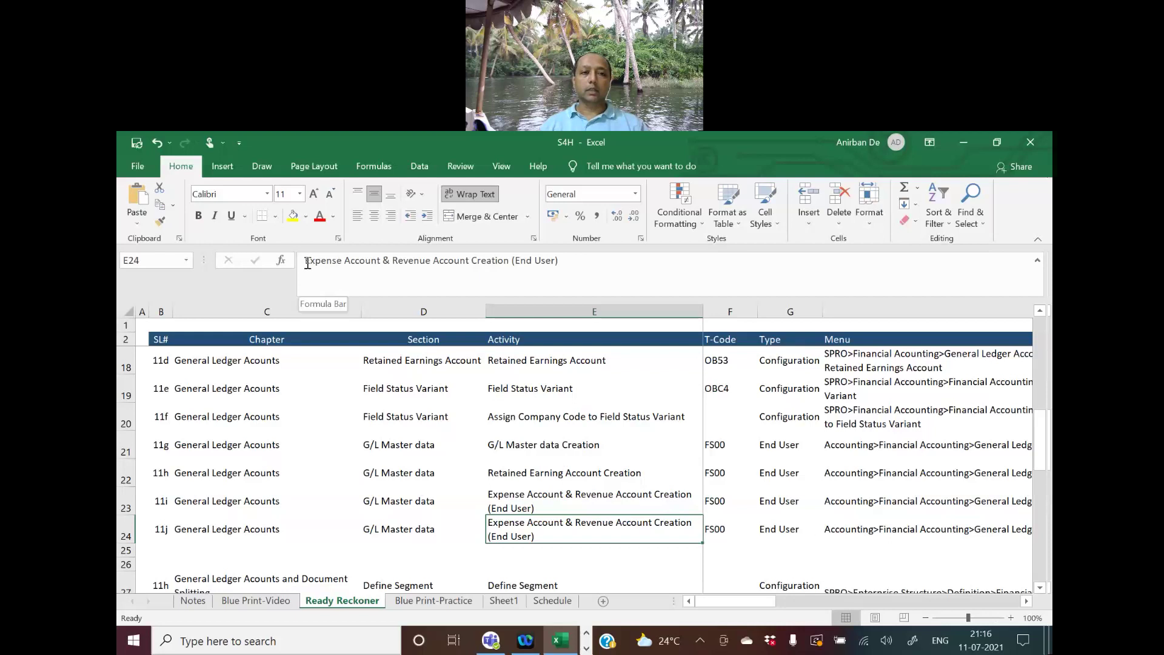
# Step: Reword the 11j activity to 'Trade Receivable and Trade Payable Account (End User)'
pyautogui.moveTo(306, 261); pyautogui.dragTo(511, 260)
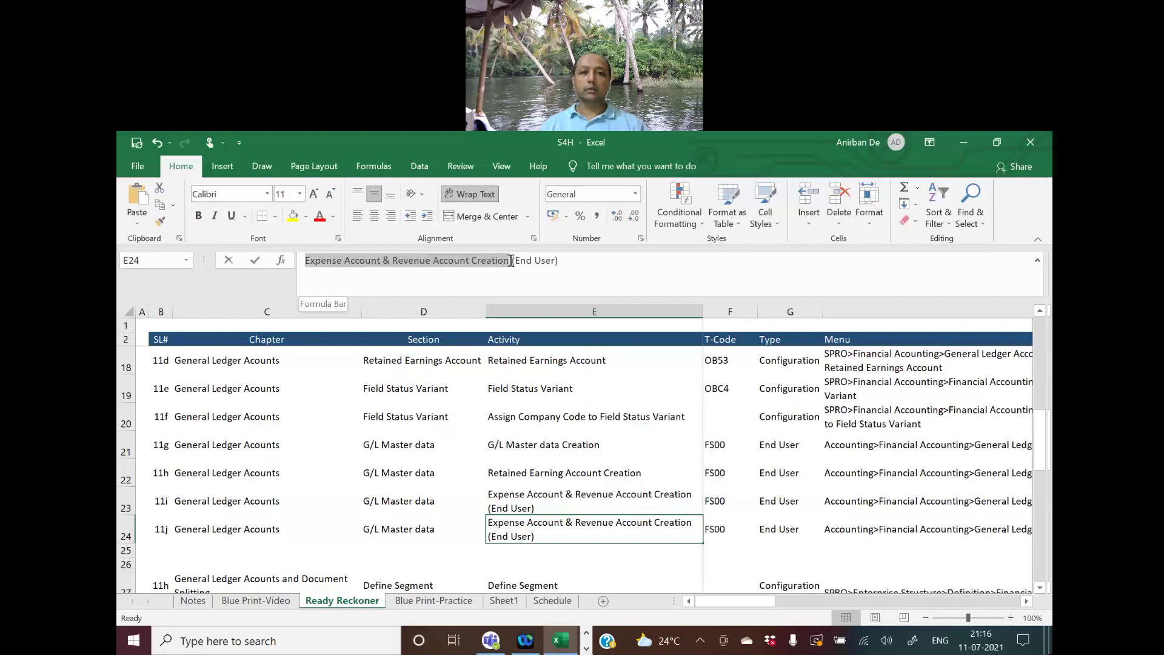
pyautogui.write('Tra')
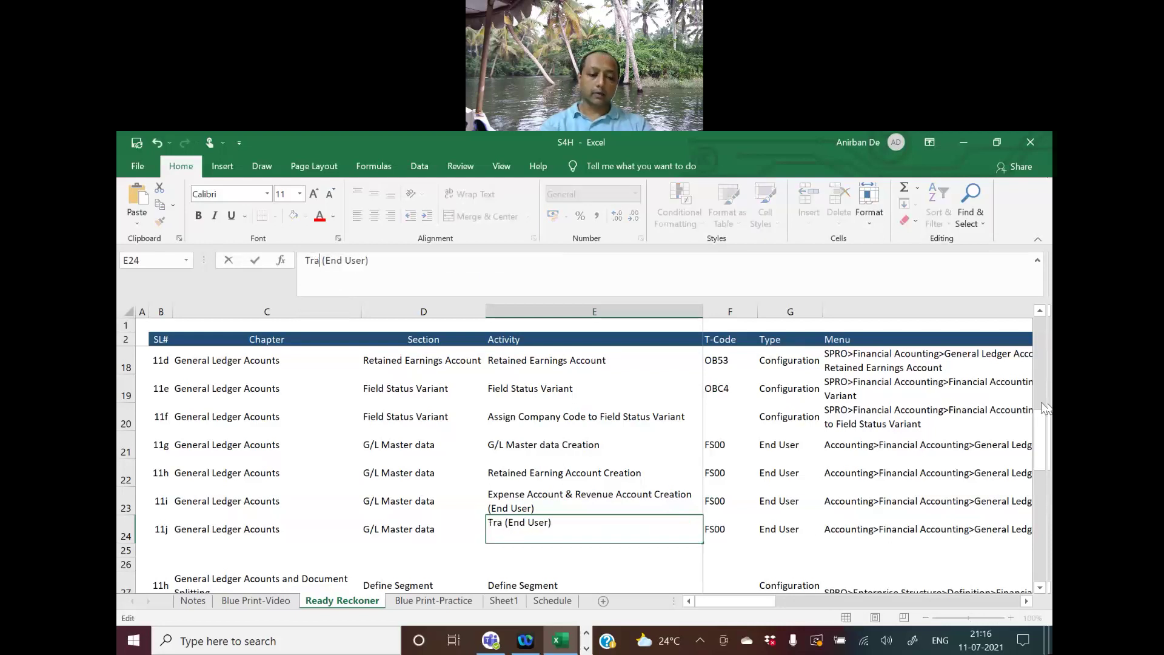
pyautogui.write('de Receiv')
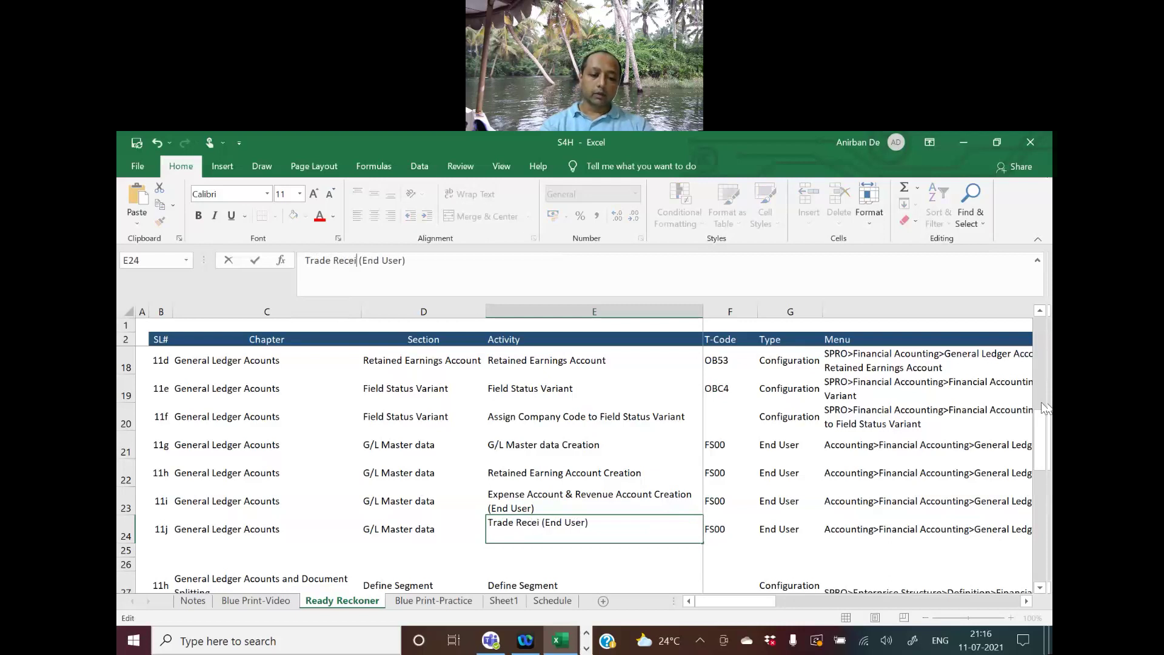
pyautogui.write('able and ')
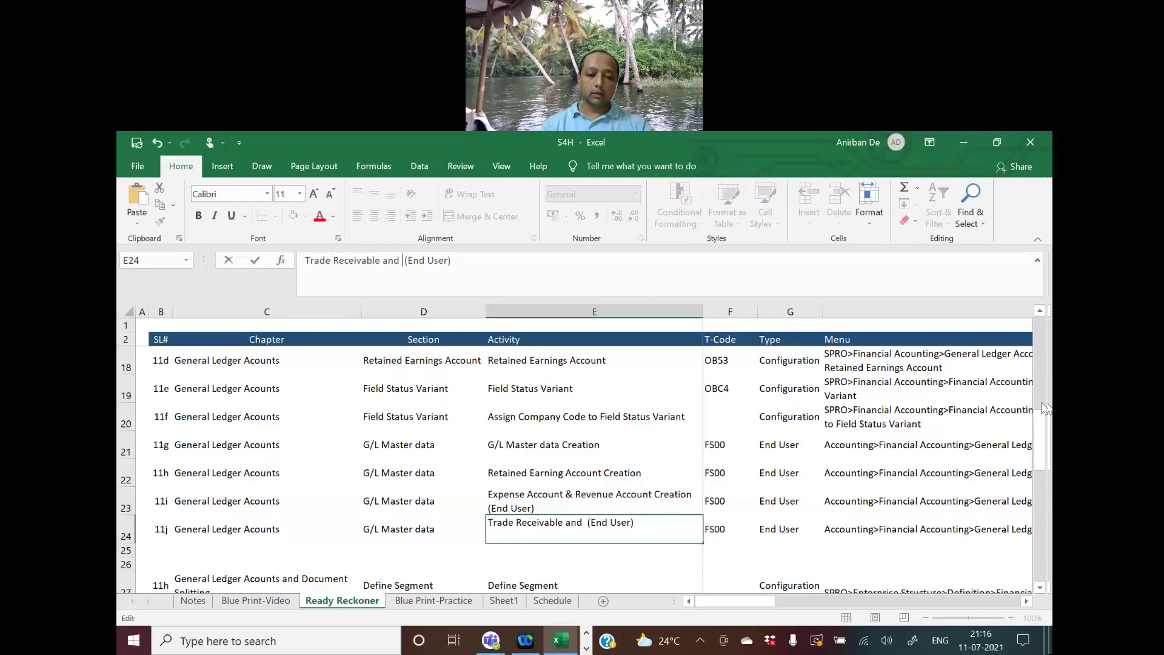
pyautogui.write('Trade Pay')
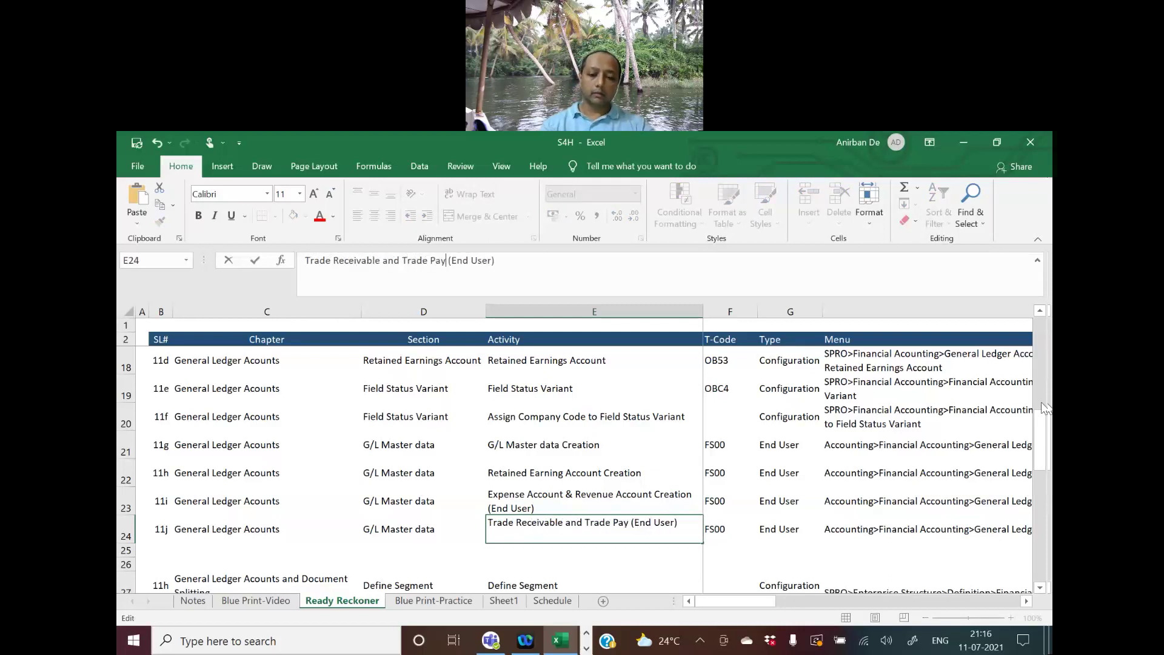
pyautogui.write('able')
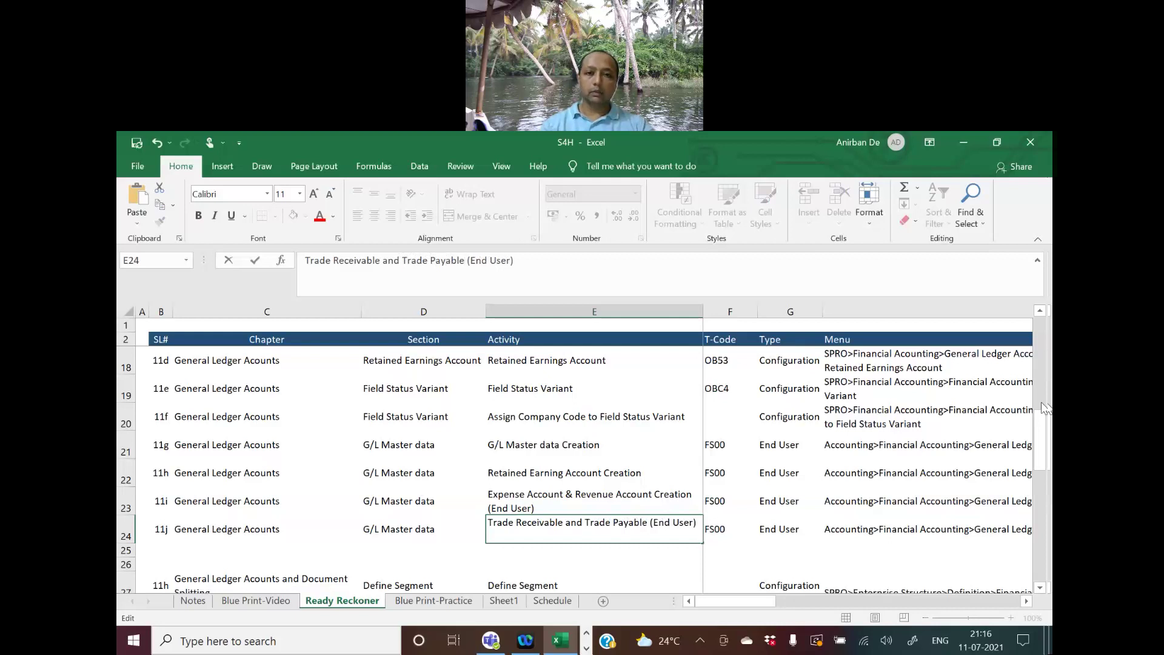
pyautogui.write(' Acco ')
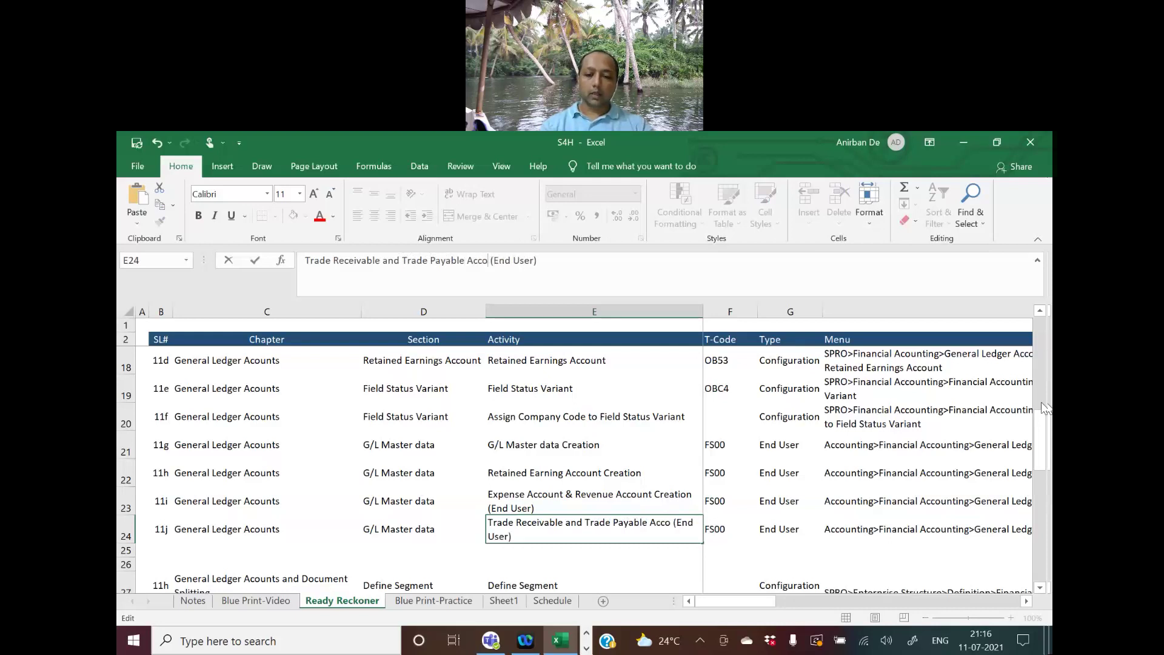
pyautogui.write('unt')
pyautogui.press('Return')
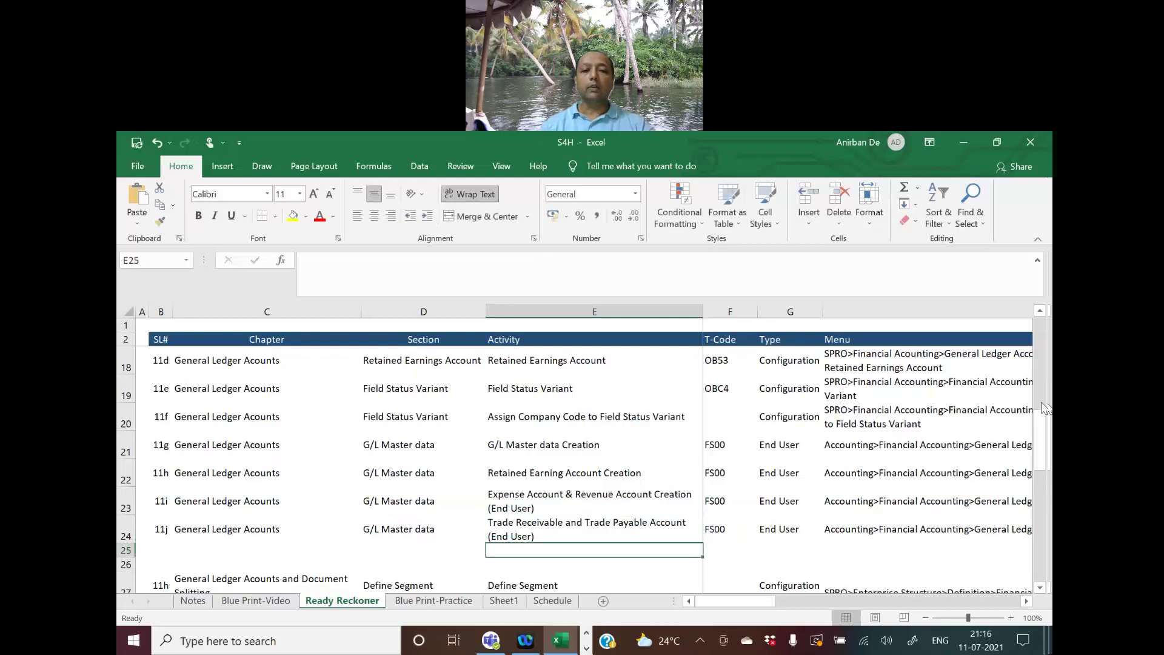
pyautogui.press('Up')
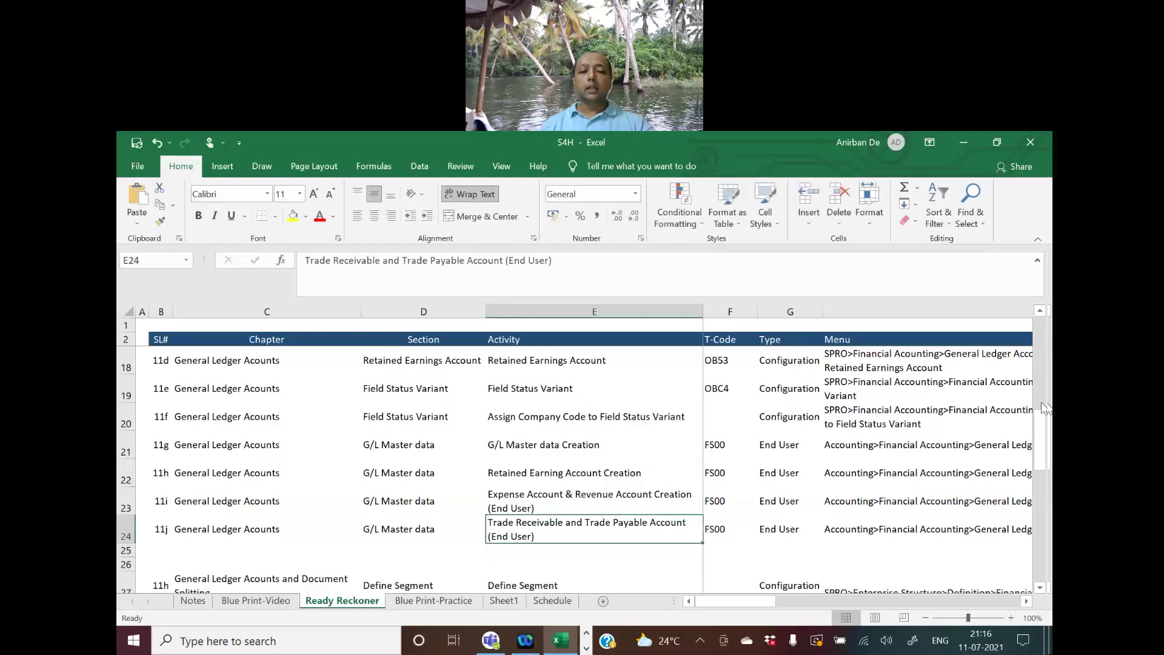
# Step: Switch to the Notes sheet to read the Reconciliation Account section
pyautogui.click(198, 604)
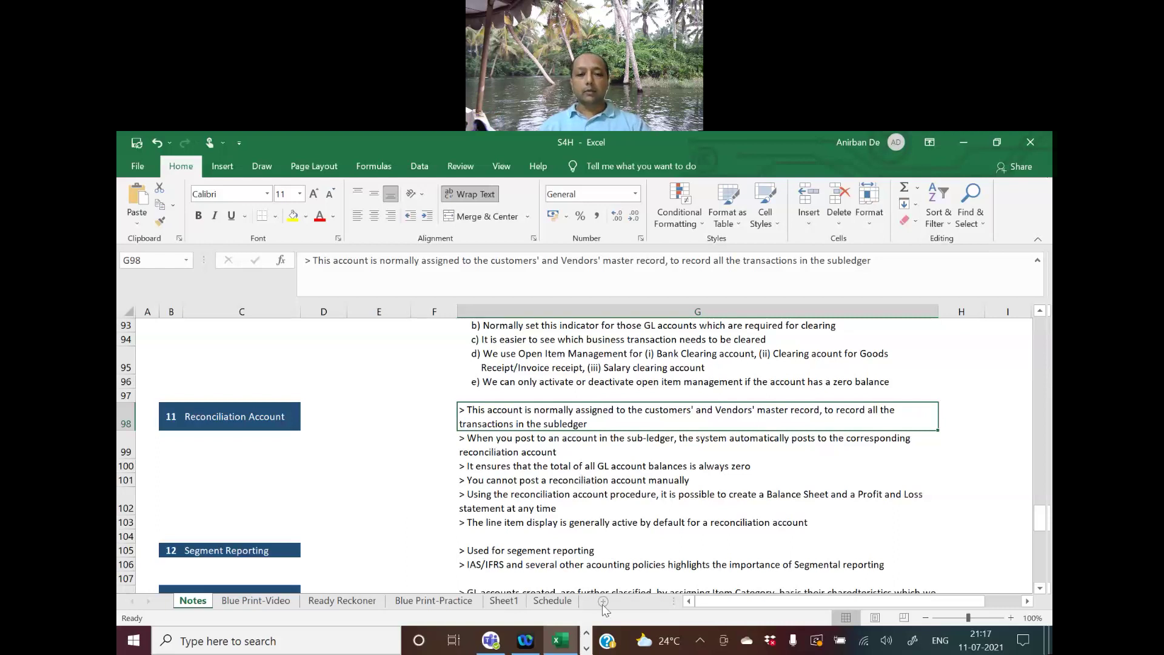
# Step: Log on to S4HANA2020 client 800 from SAP Logon with the saved user id and password
pyautogui.press('super+d')
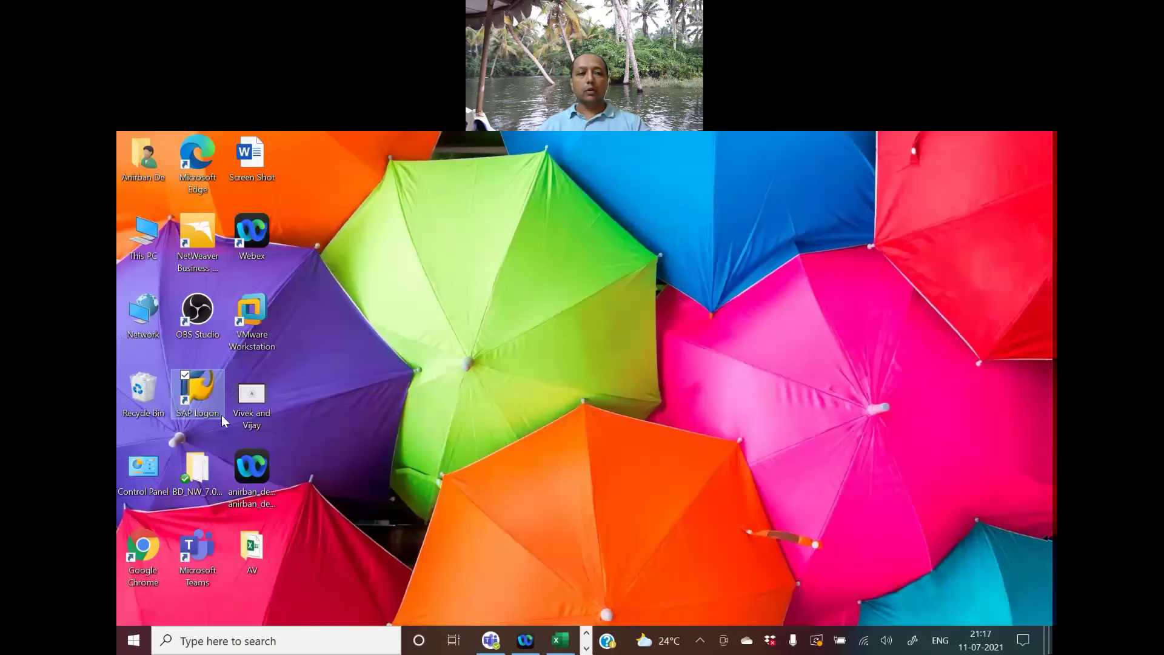
pyautogui.doubleClick(198, 390)
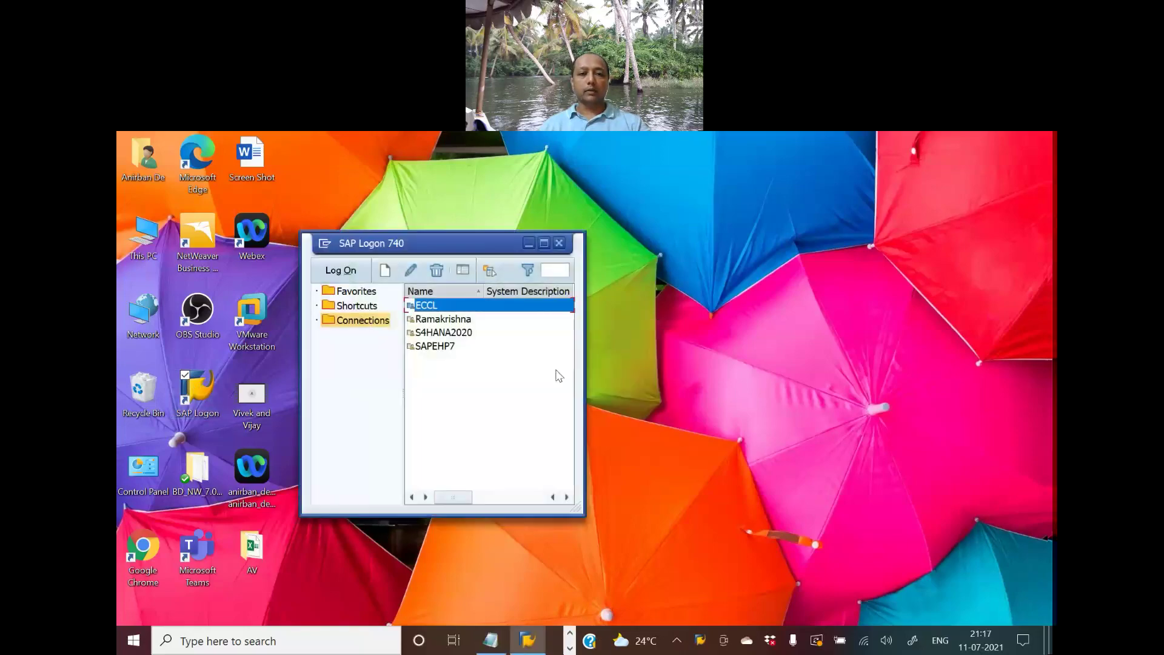
pyautogui.click(439, 336)
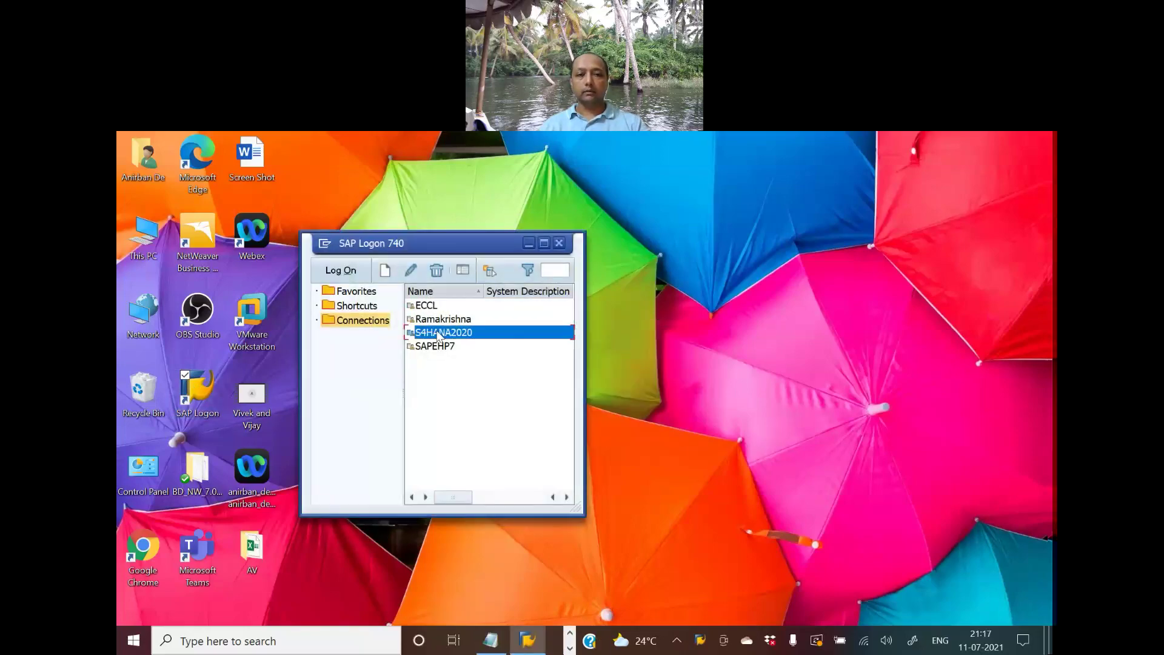
pyautogui.doubleClick(438, 336)
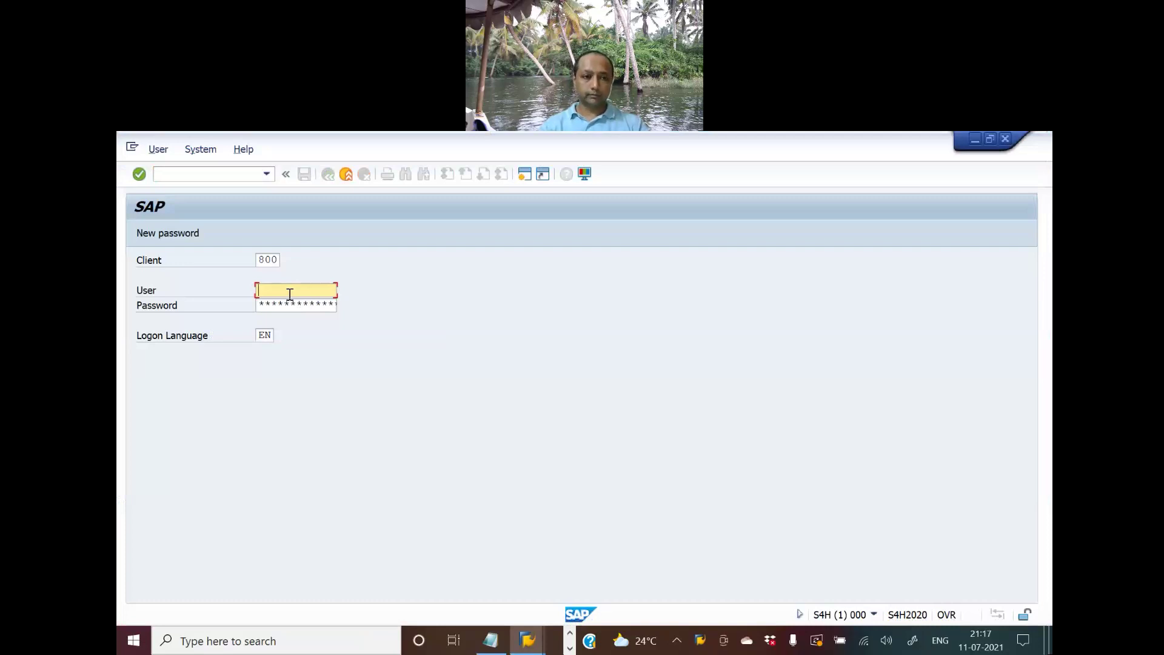
pyautogui.write('de')
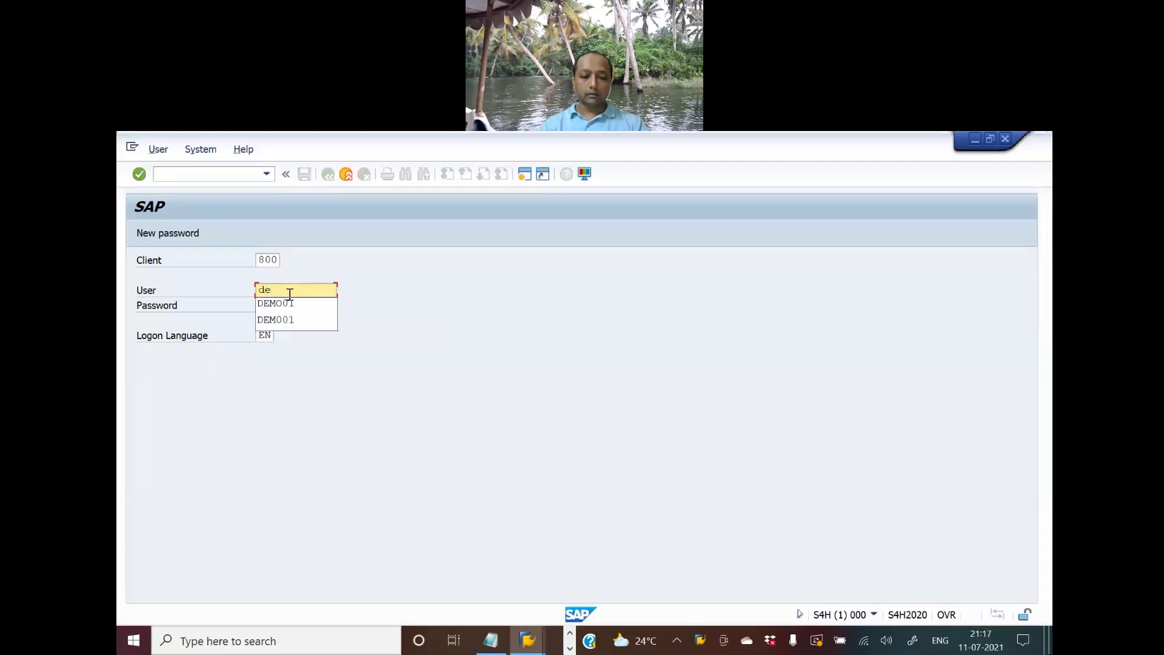
pyautogui.press('Down')
pyautogui.press('Tab')
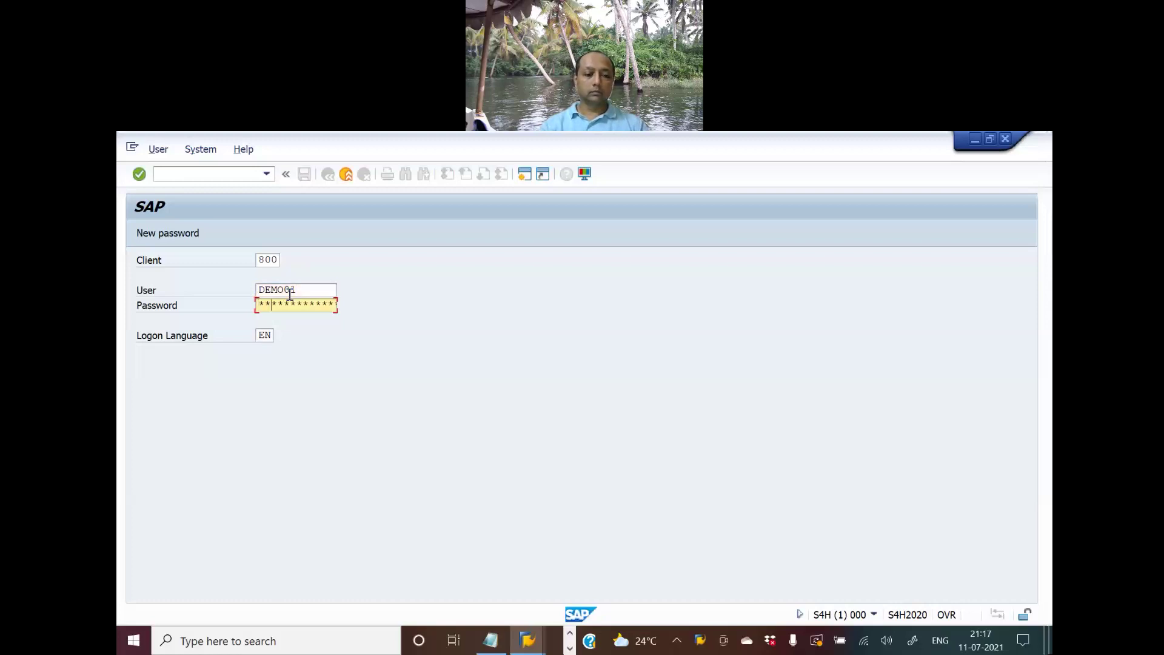
pyautogui.press('Return')
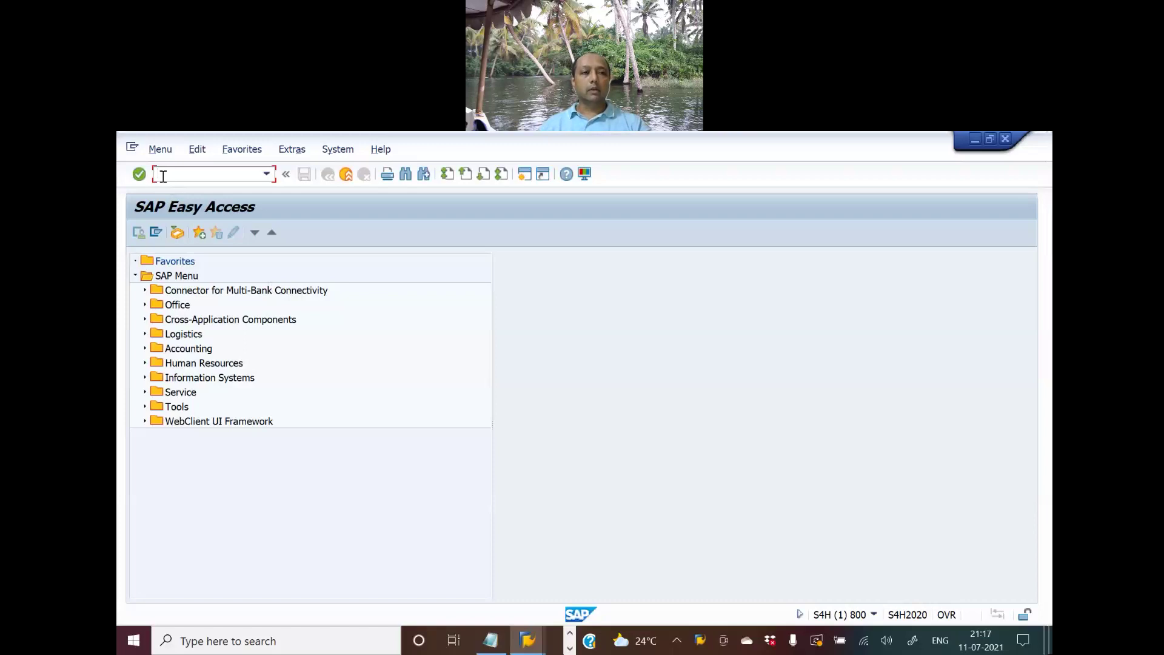
# Step: Run FS00, switch the company code to HKNM and start creating a new G/L account
pyautogui.write('fs00')
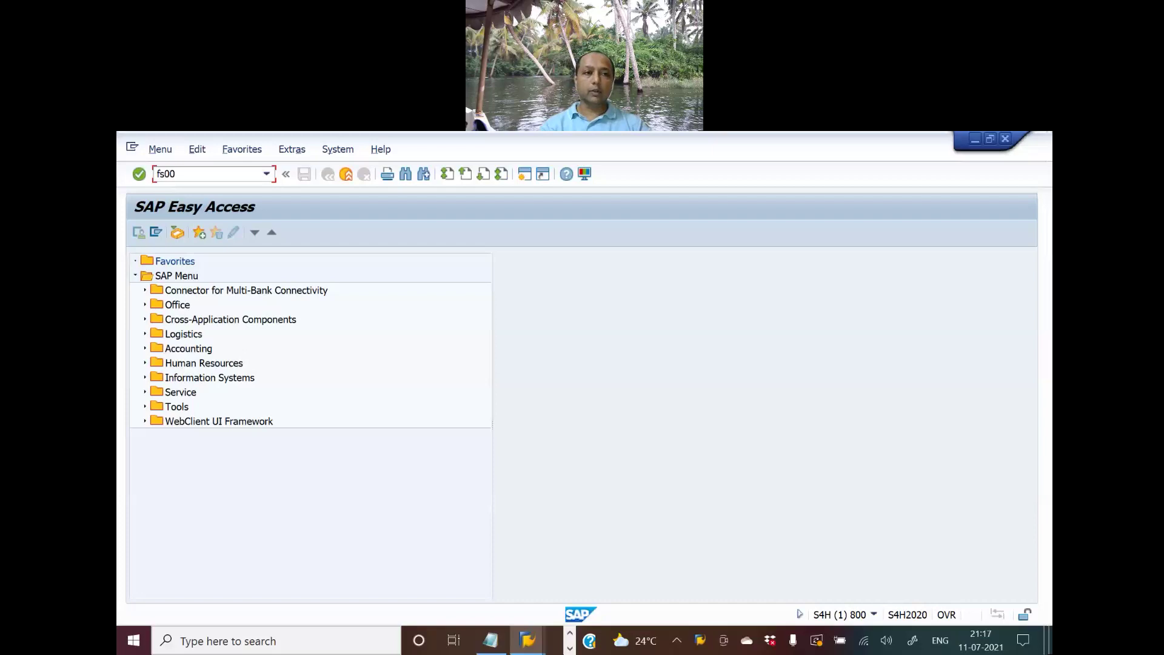
pyautogui.press('Return')
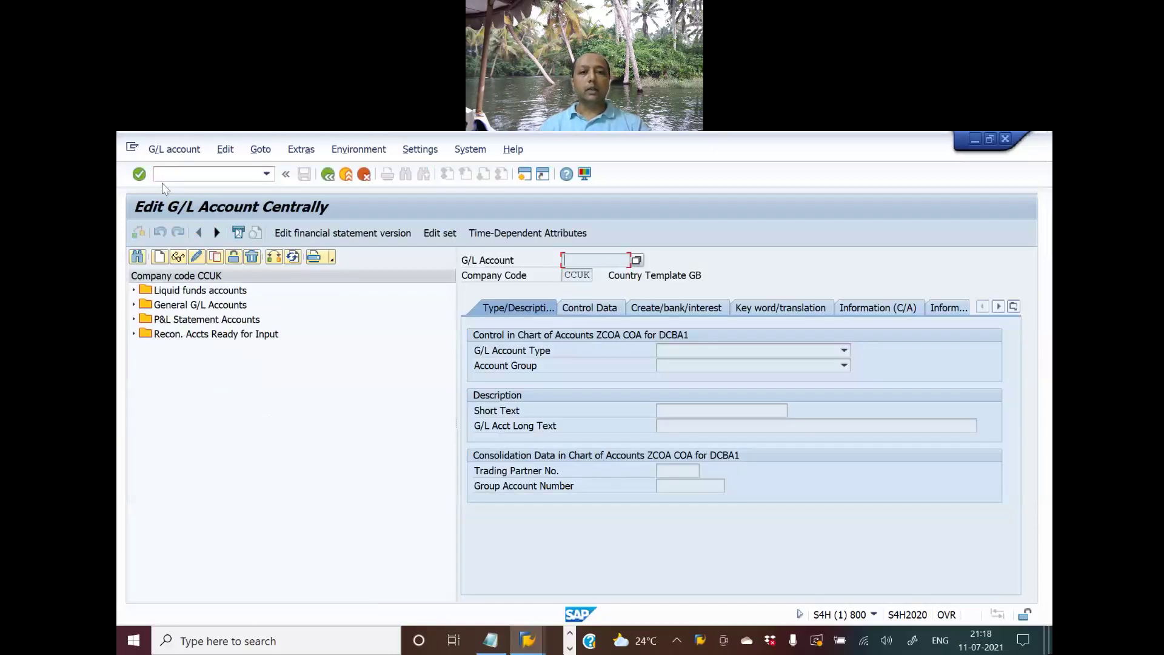
pyautogui.click(272, 259)
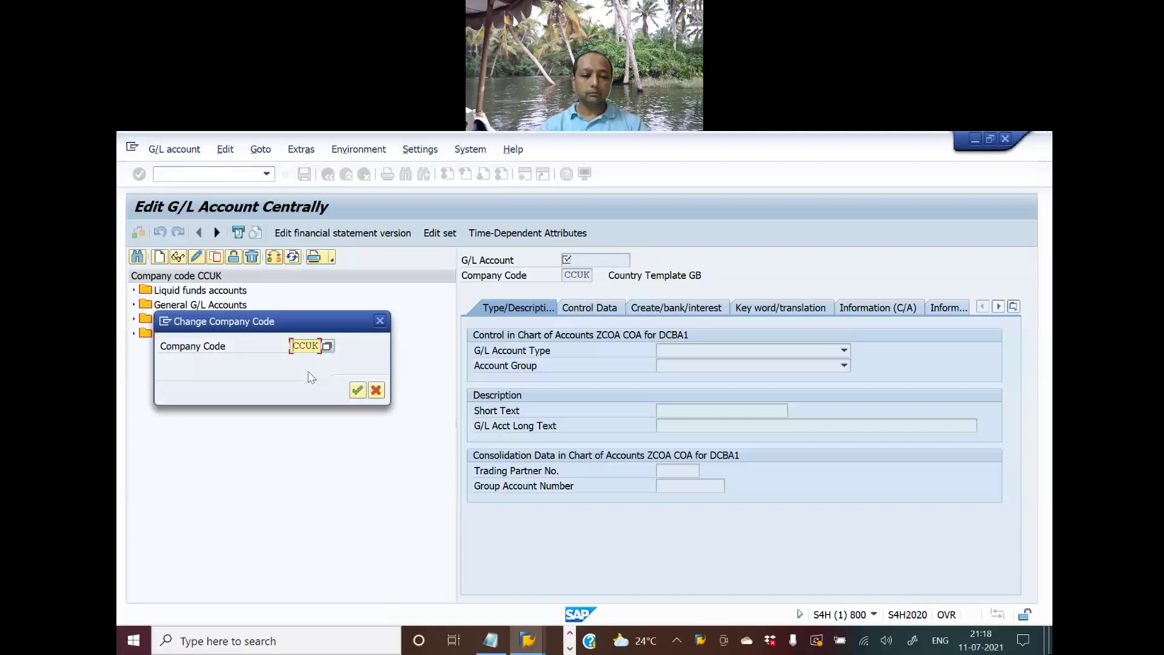
pyautogui.write('hknm')
pyautogui.press('Return')
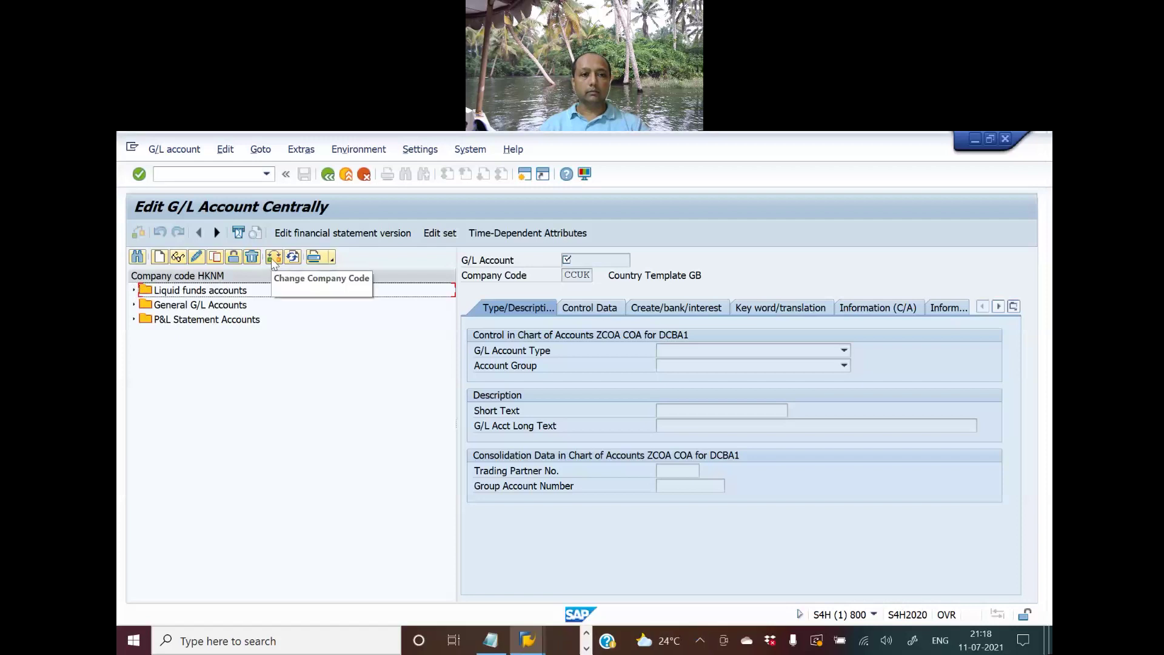
pyautogui.click(273, 257)
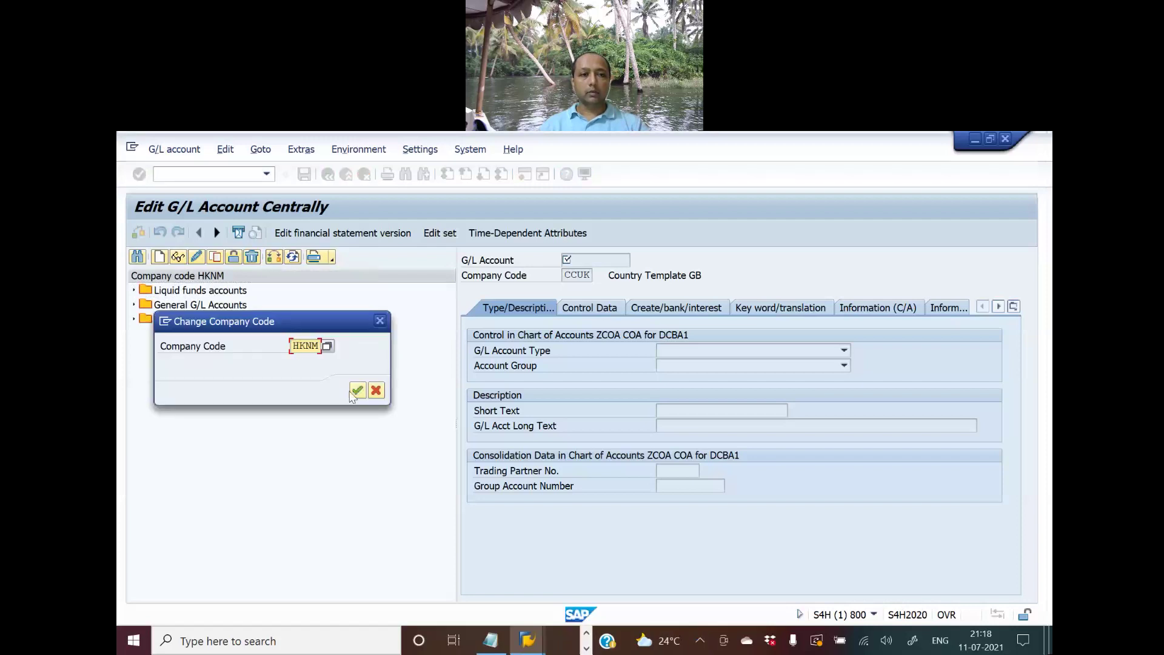
pyautogui.click(357, 389)
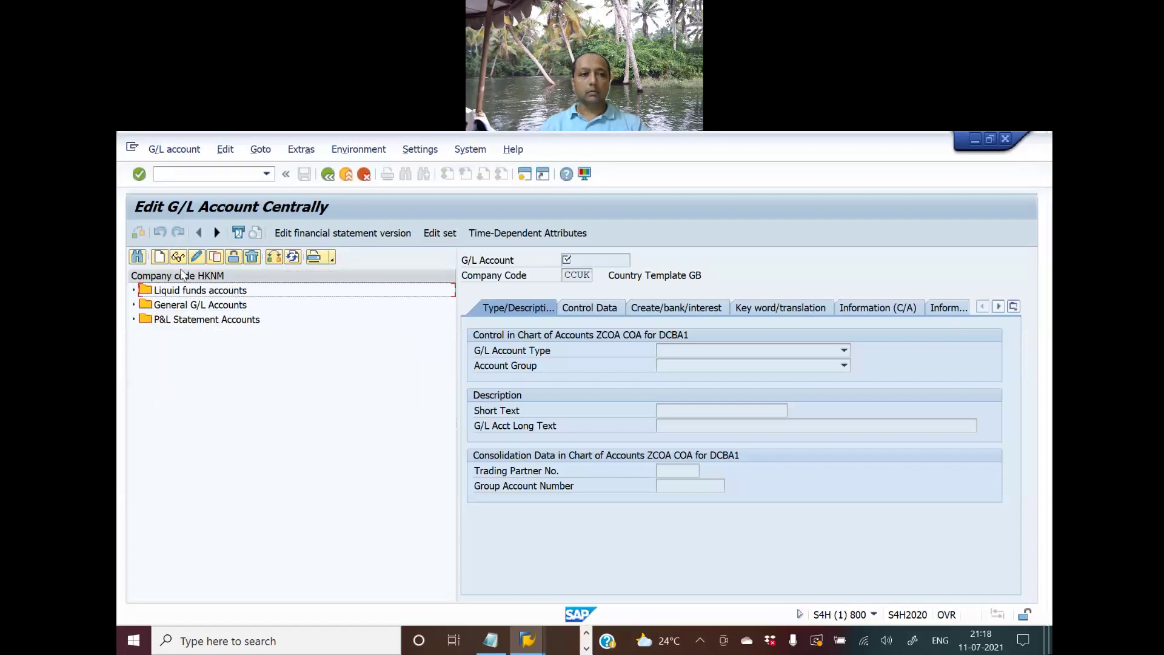
pyautogui.click(161, 258)
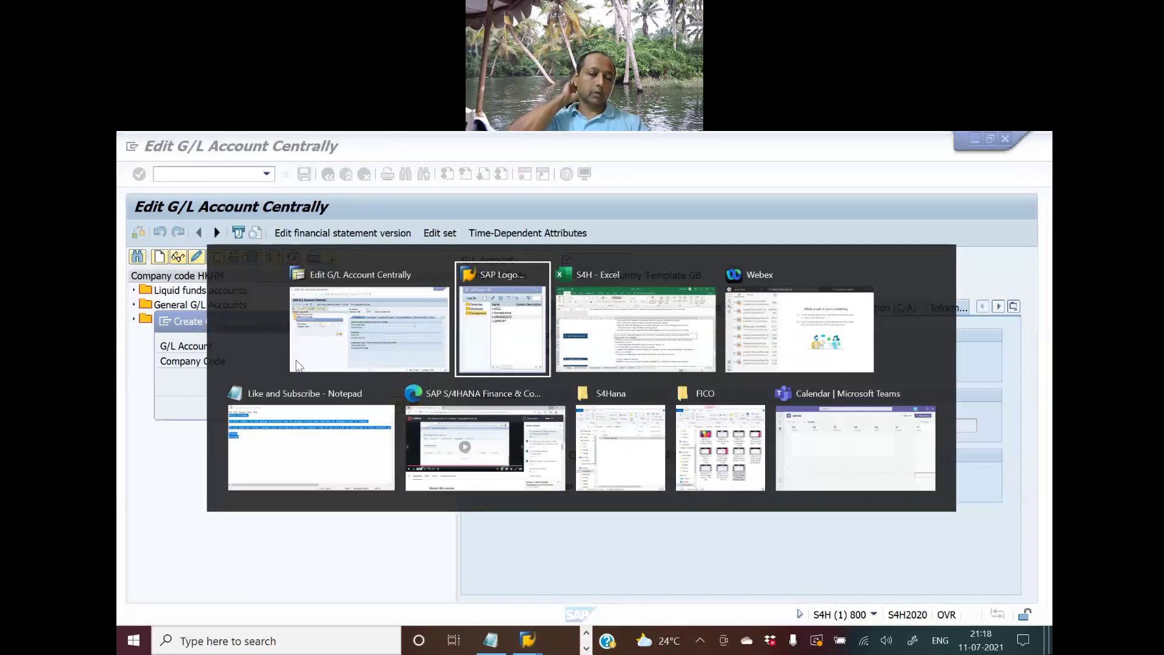
# Step: Copy 150000 from the Blue Print-Video sheet and enter it as the new account for HKNM
pyautogui.hotkey('alt', 'Tab')
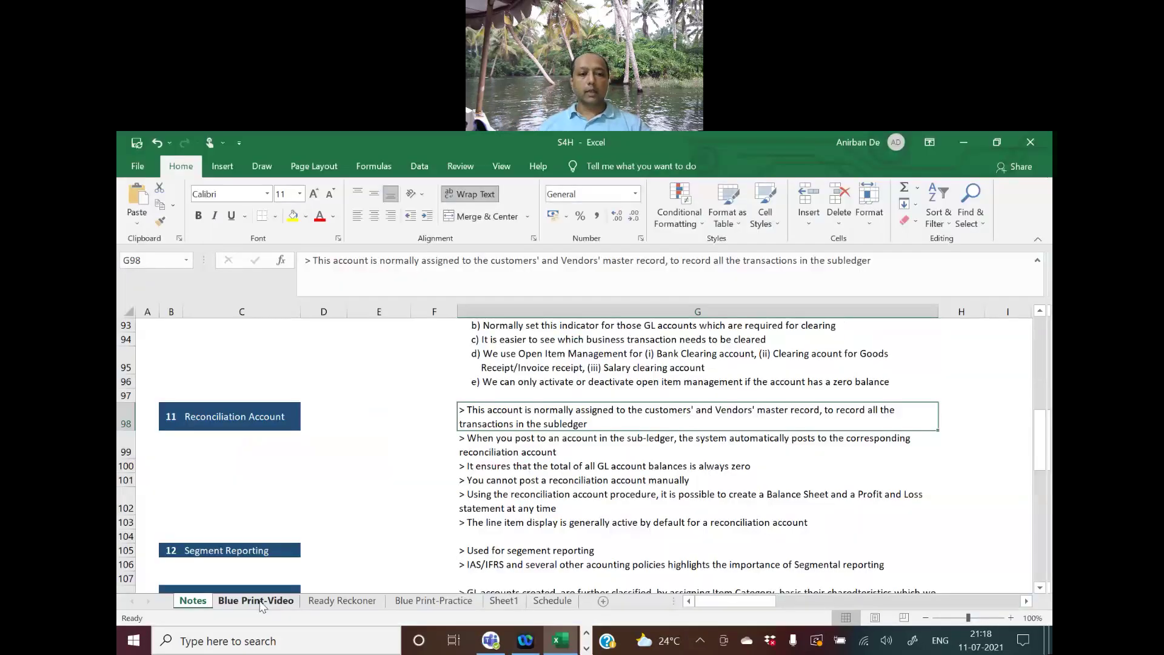
pyautogui.click(258, 602)
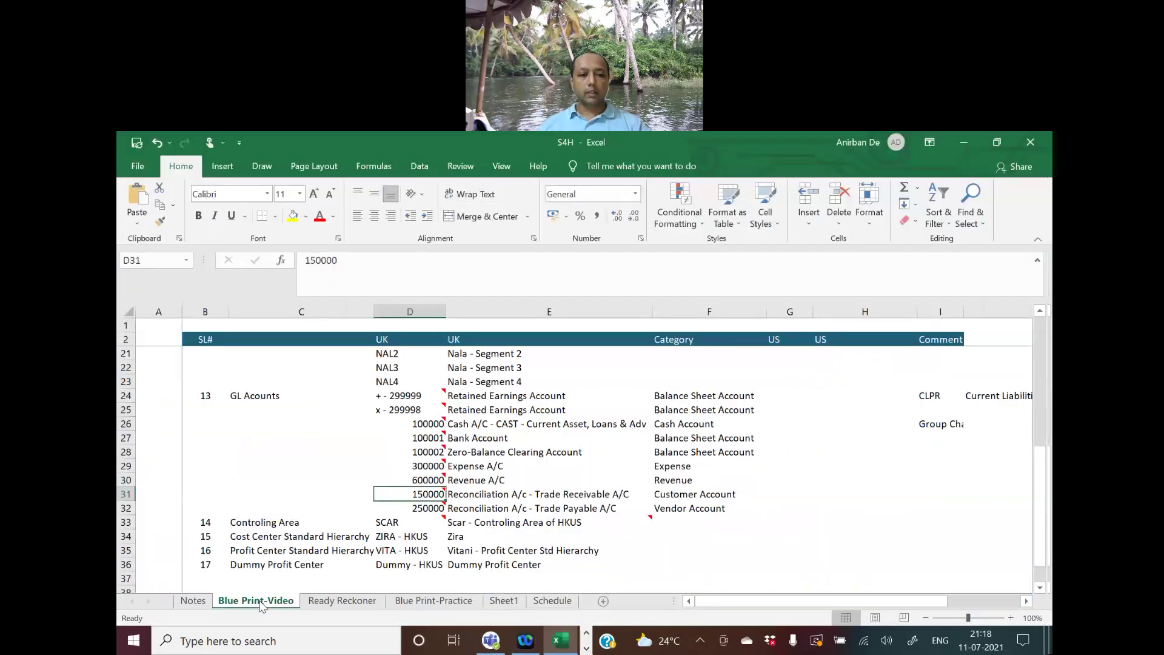
pyautogui.doubleClick(311, 260)
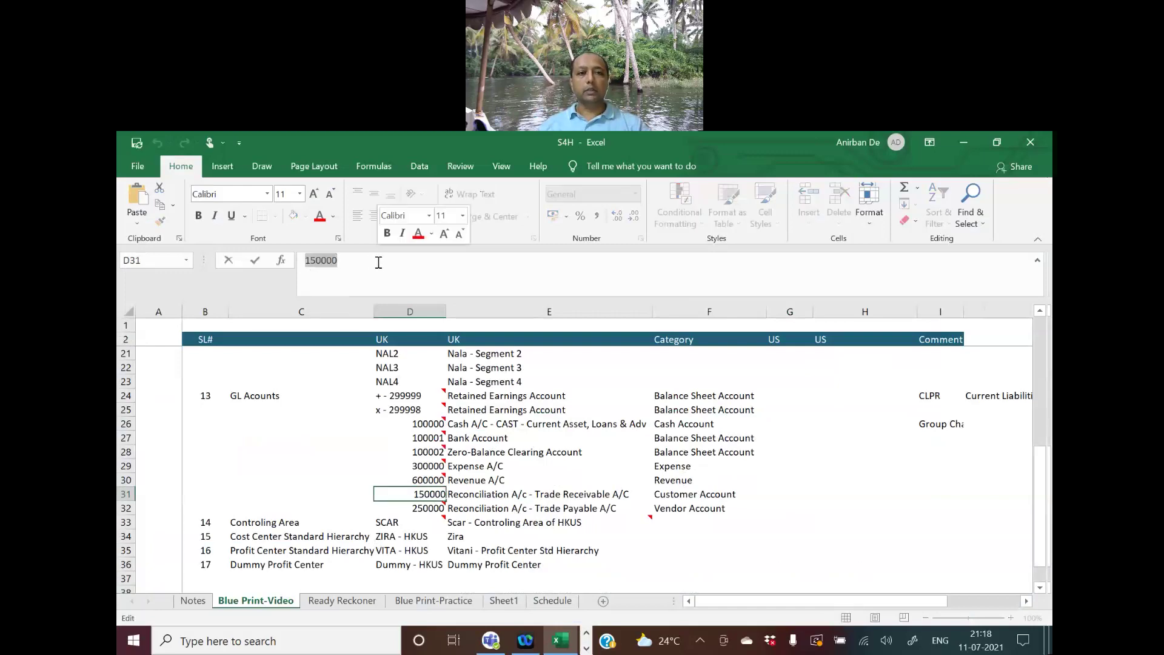
pyautogui.hotkey('ctrl', 'c')
pyautogui.hotkey('alt', 'Tab')
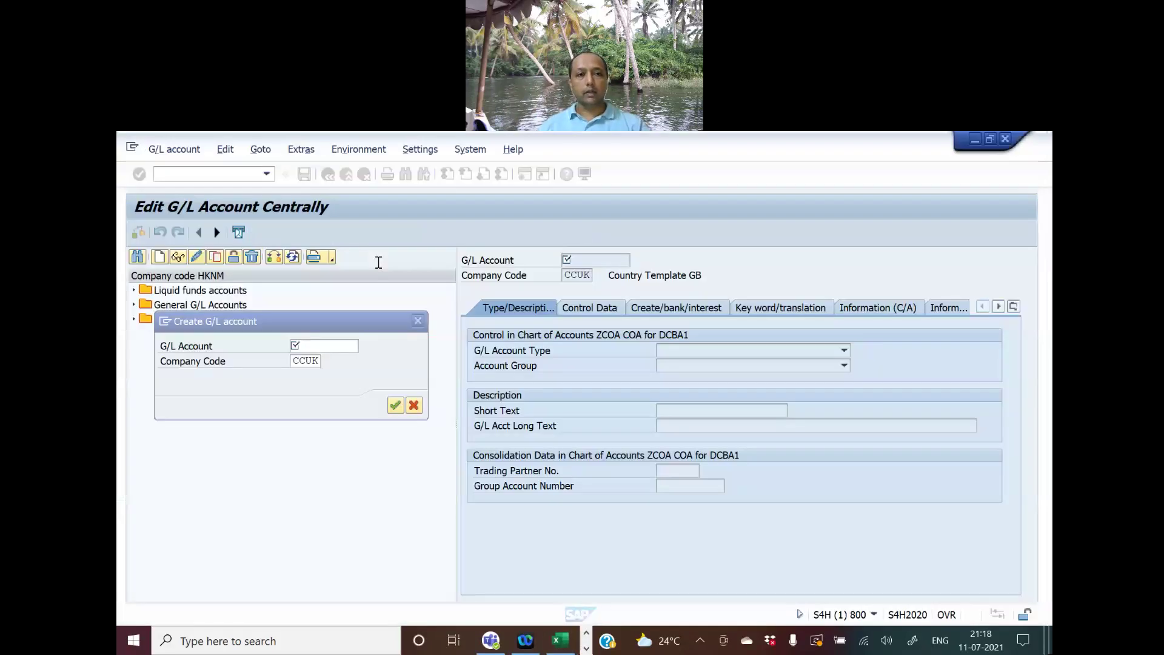
pyautogui.hotkey('ctrl', 'v')
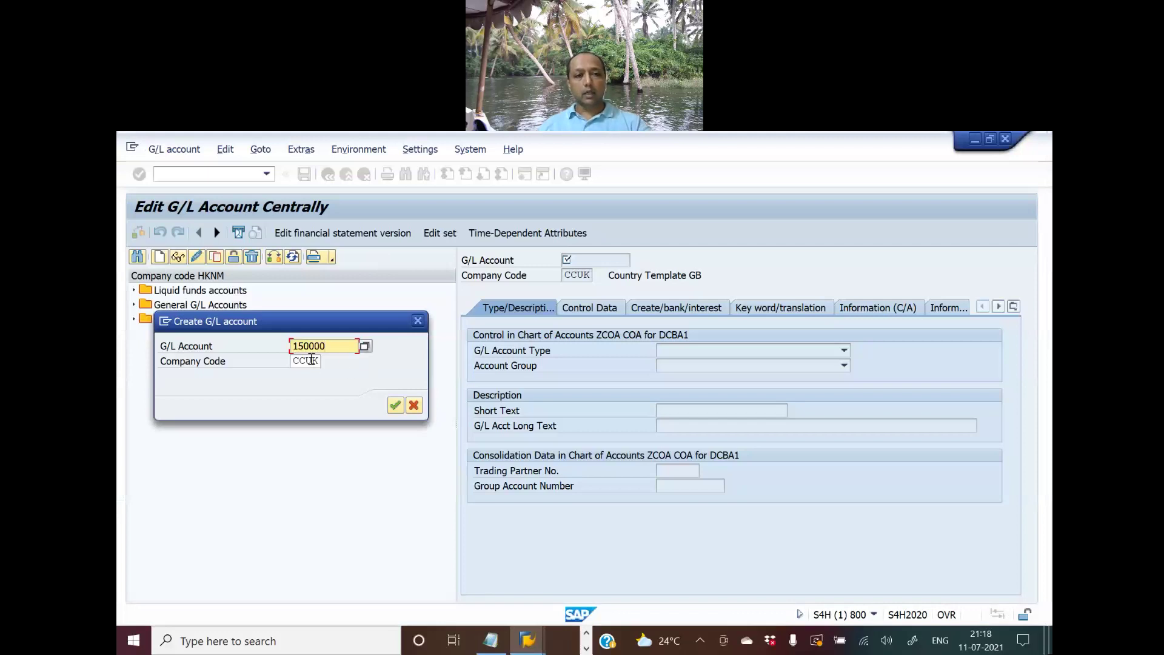
pyautogui.press('Tab')
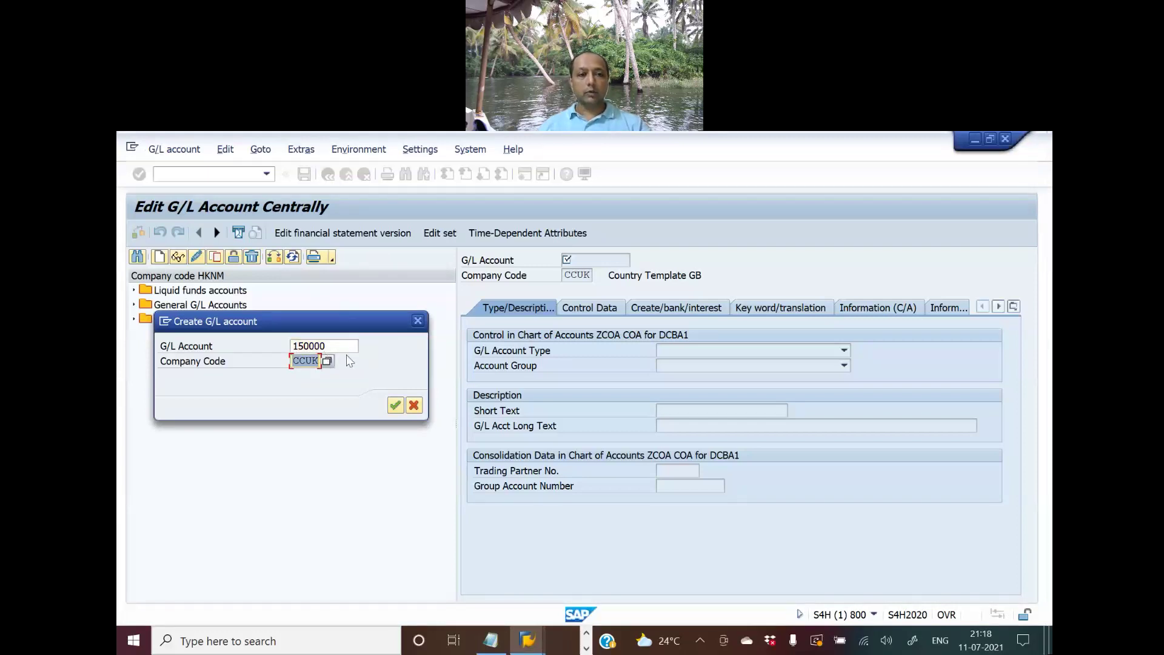
pyautogui.write('HKNM')
pyautogui.press('Return')
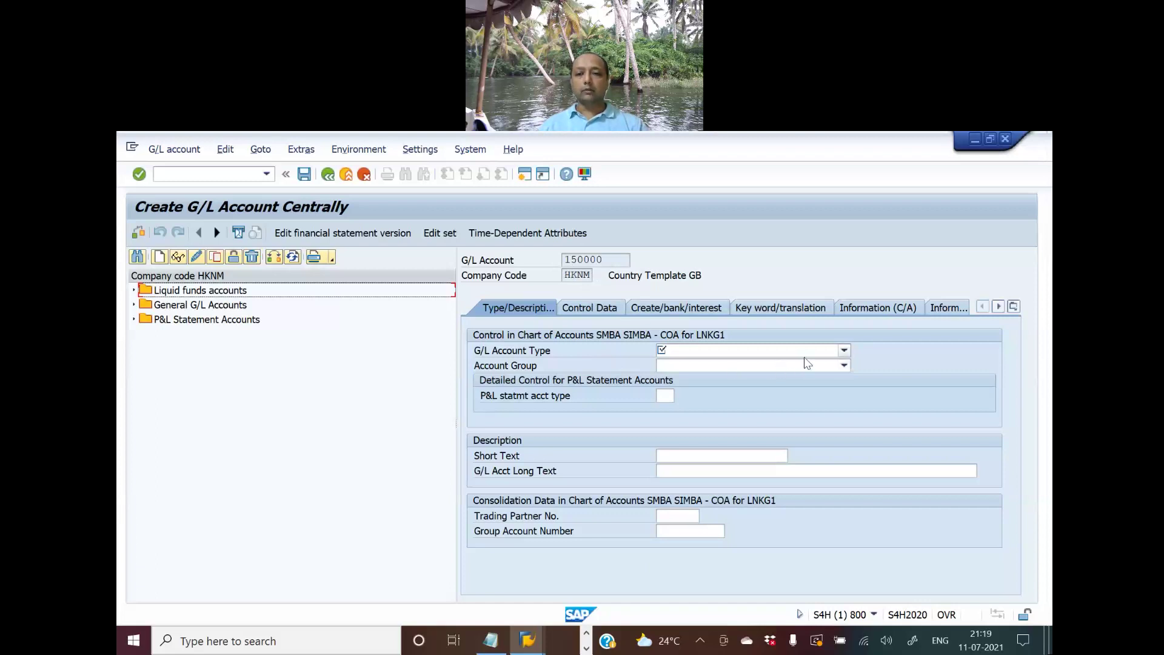
# Step: Make account 150000 a Balance Sheet Account in group Recon. Accts Ready for Input
pyautogui.click(843, 350)
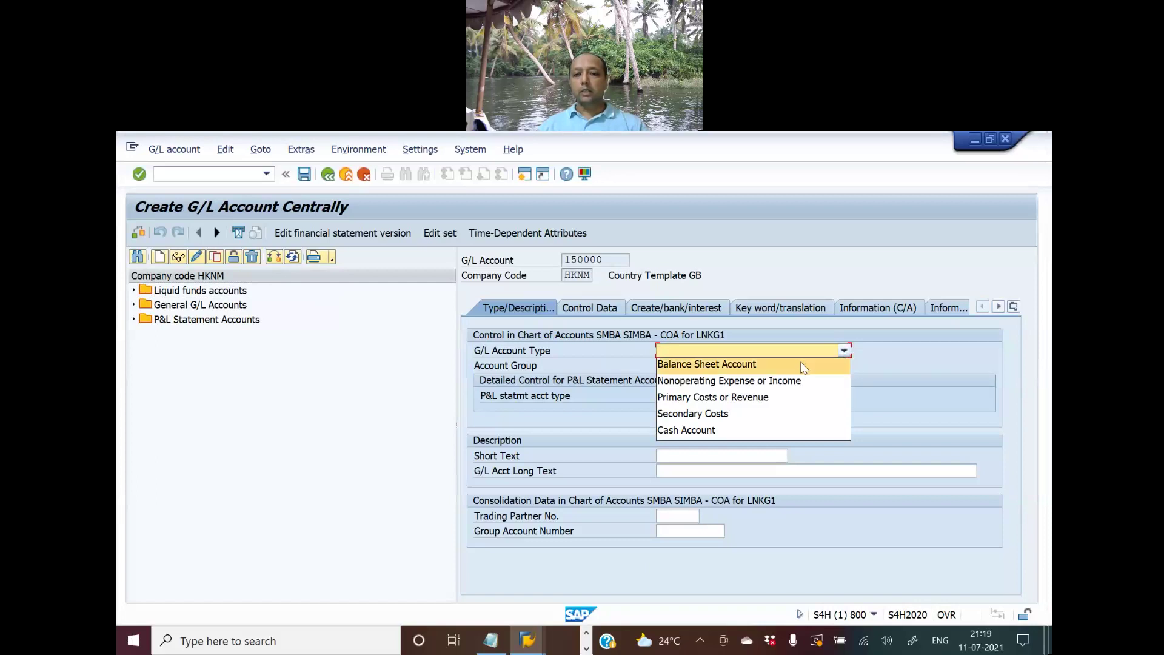
pyautogui.click(803, 365)
pyautogui.click(844, 366)
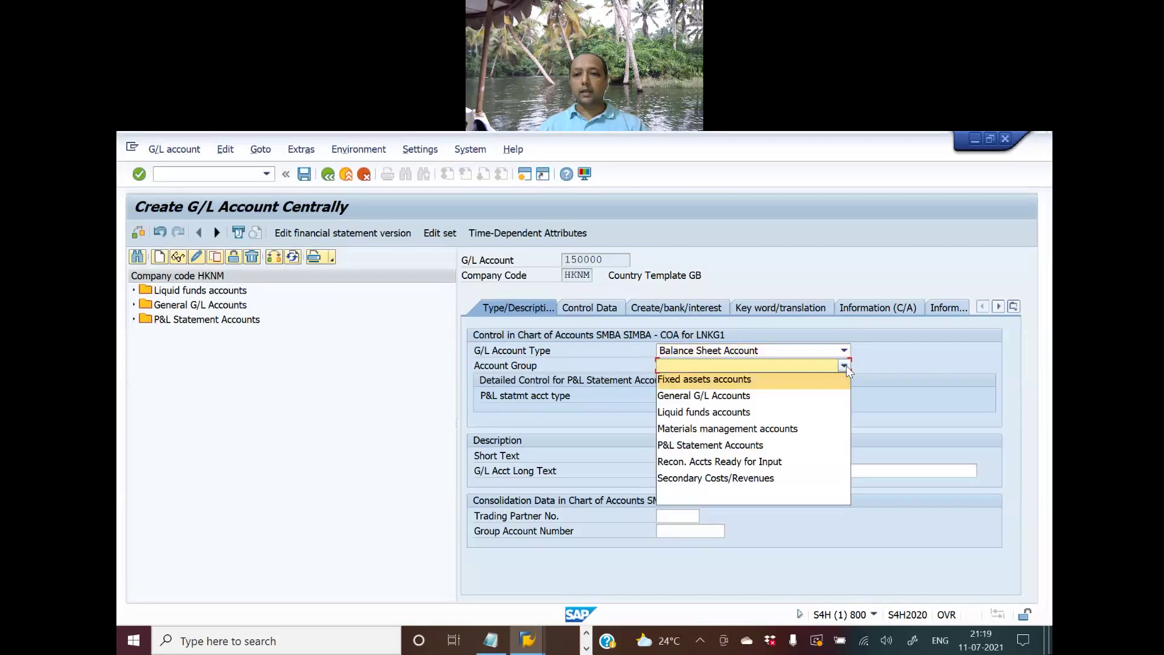
pyautogui.click(782, 462)
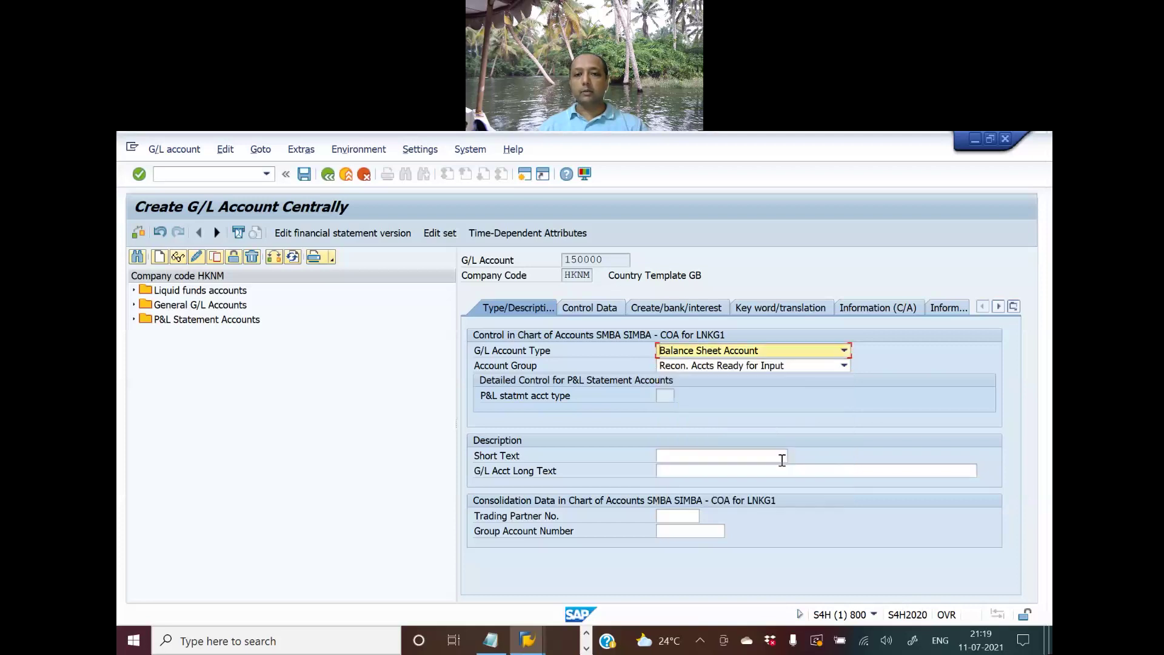
# Step: Select the description 'Trade Receivable A/C' in the Excel blueprint for the short text
pyautogui.click(688, 456)
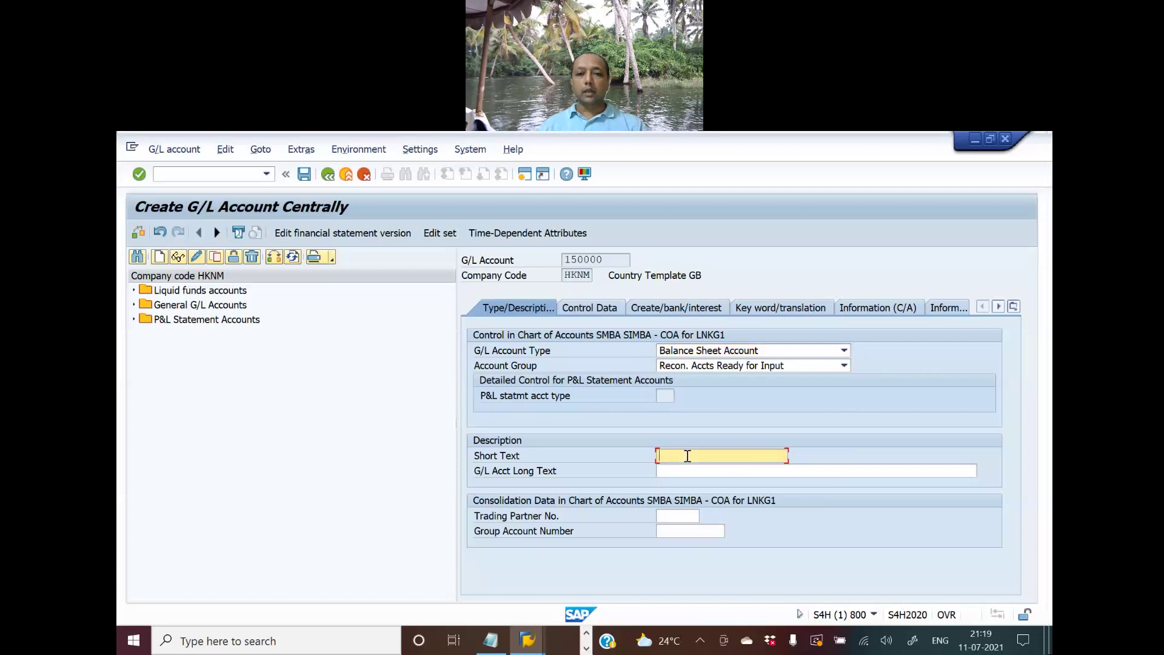
pyautogui.hotkey('alt', 'Tab')
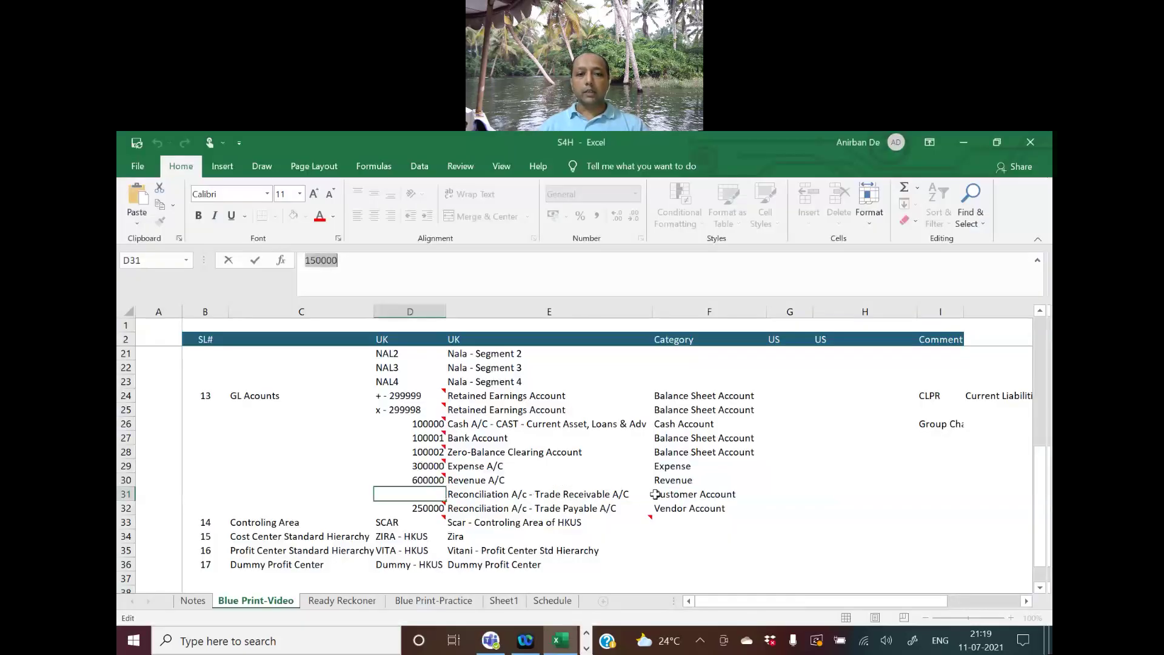
pyautogui.press('Tab')
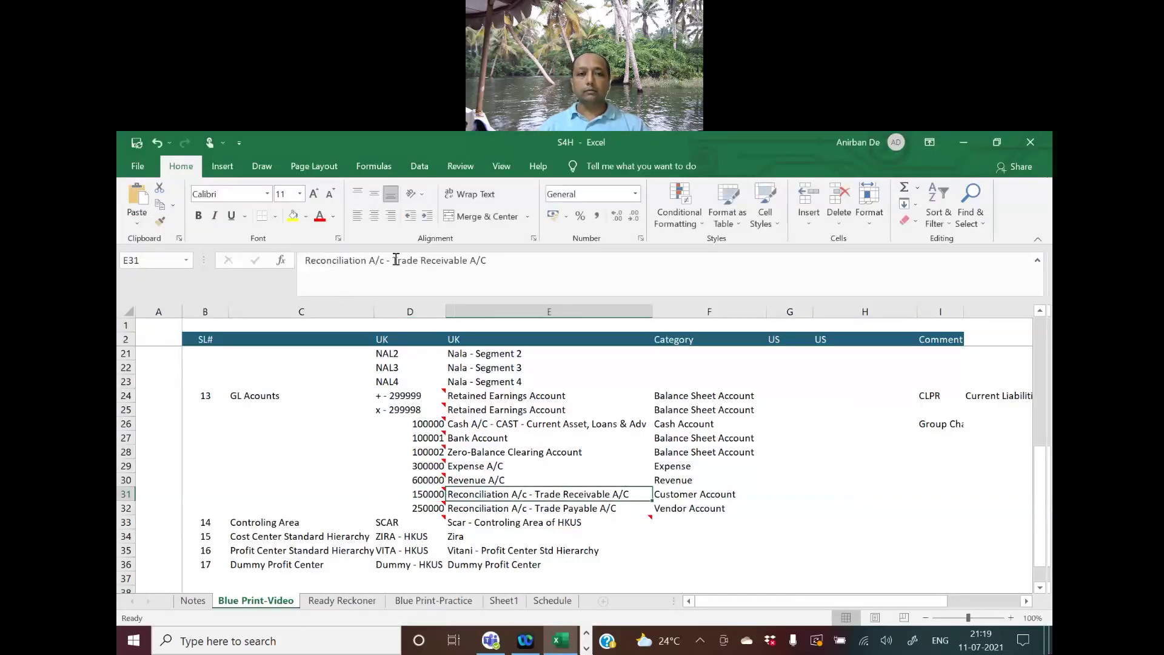
pyautogui.moveTo(394, 259); pyautogui.dragTo(502, 259)
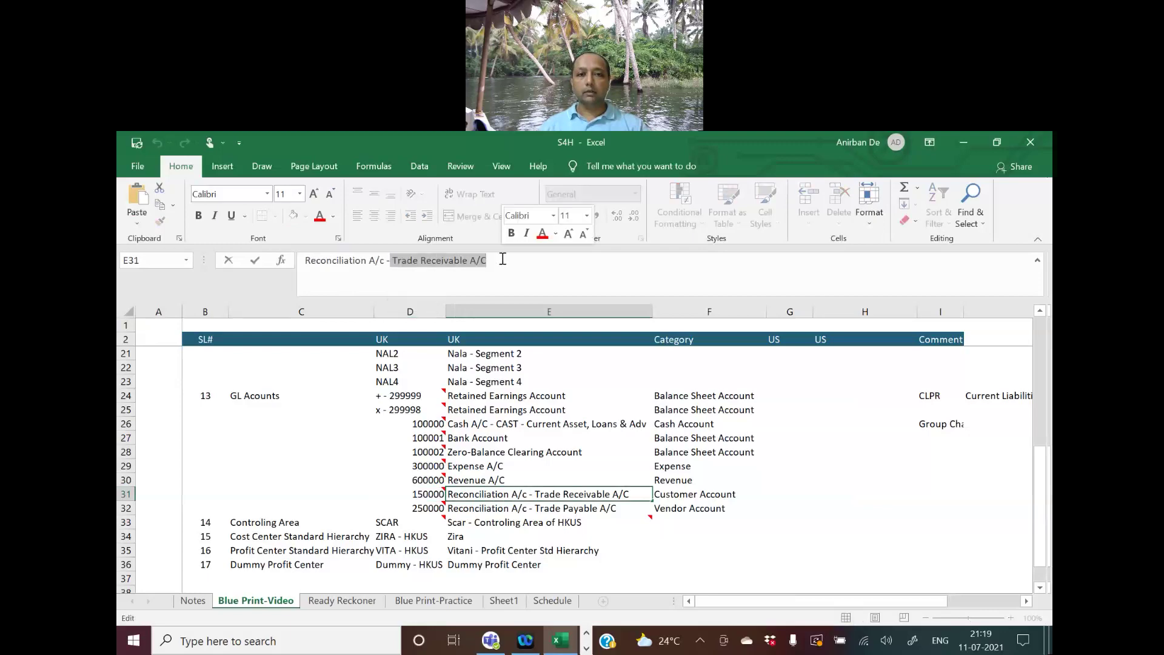
# Step: Set short text 'Trade Receivable A/C' and long text 'Trade Receivable Account'
pyautogui.hotkey('alt', 'Tab')
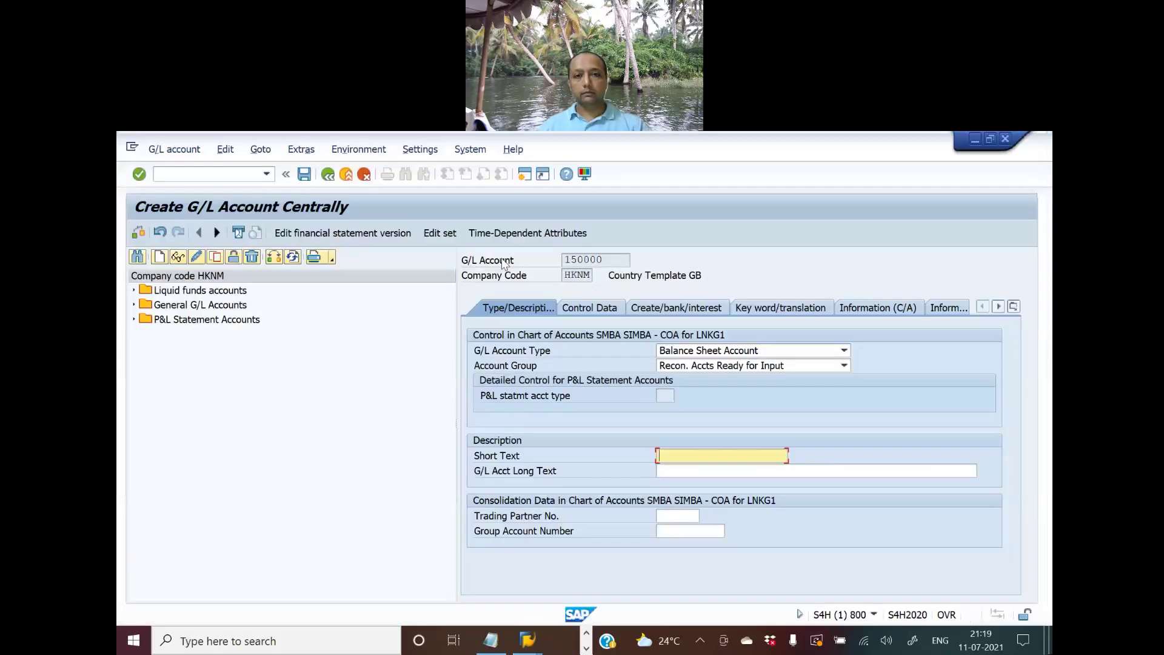
pyautogui.hotkey('ctrl', 'v')
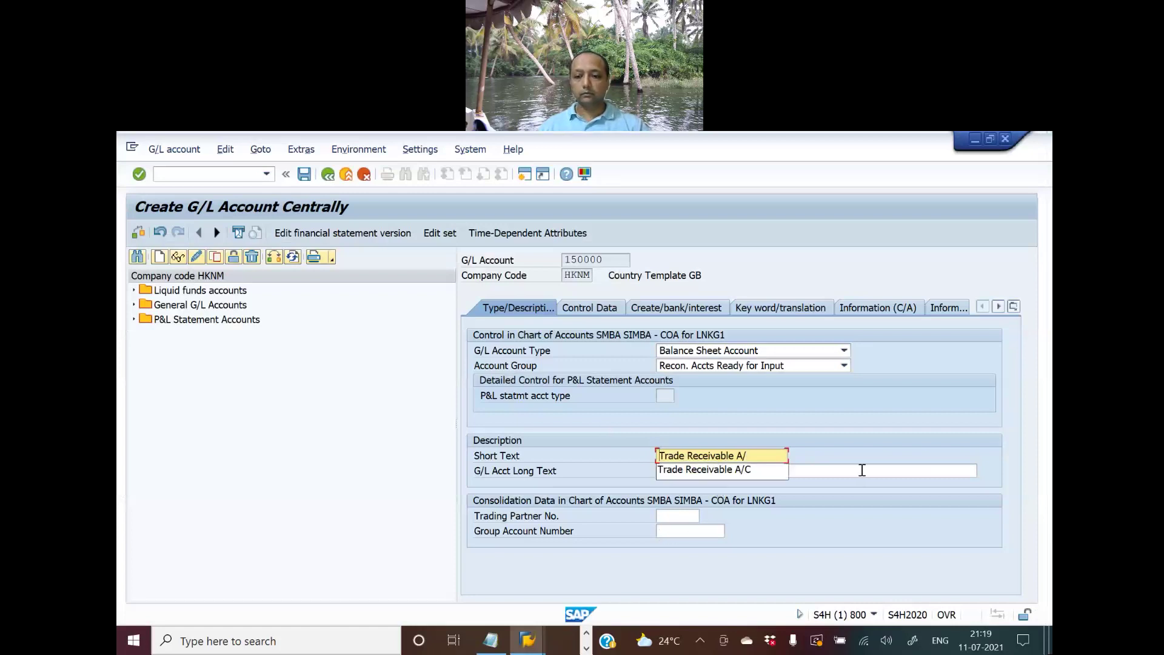
pyautogui.click(712, 471)
pyautogui.click(692, 472)
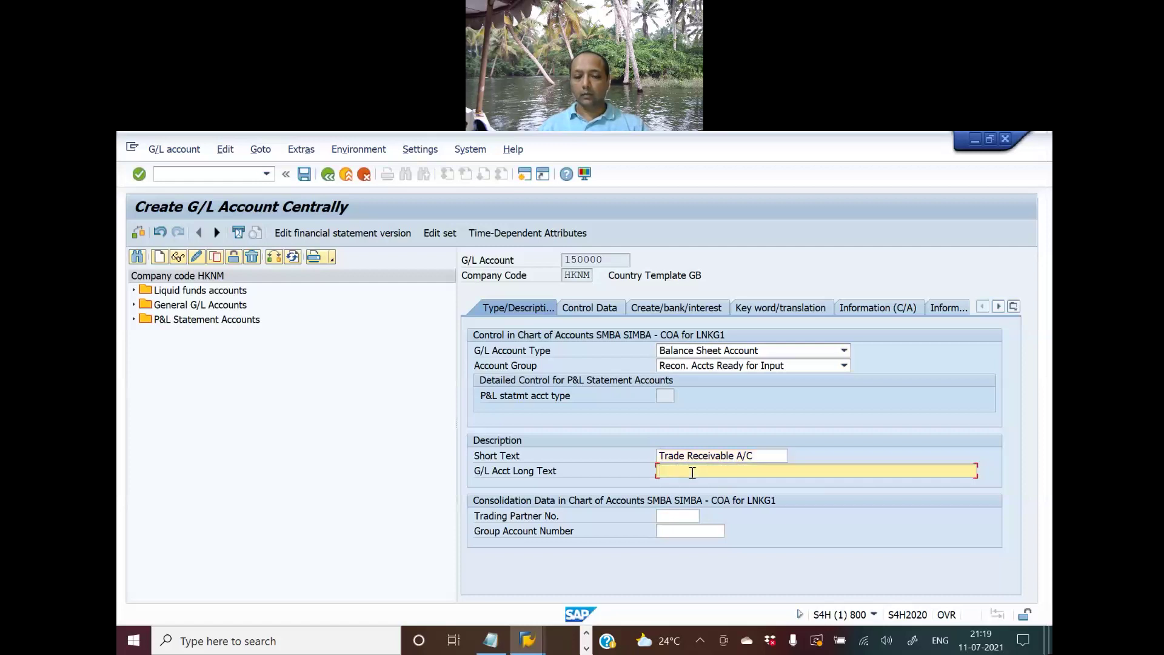
pyautogui.hotkey('ctrl', 'v')
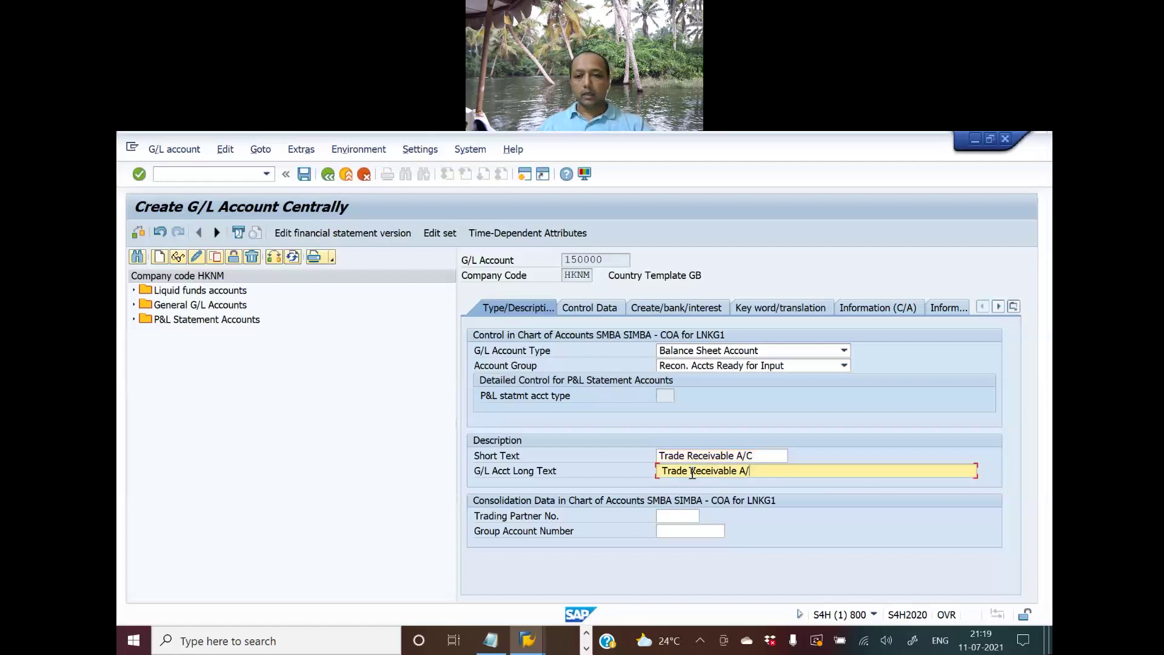
pyautogui.press('BackSpace')
pyautogui.write('ccount')
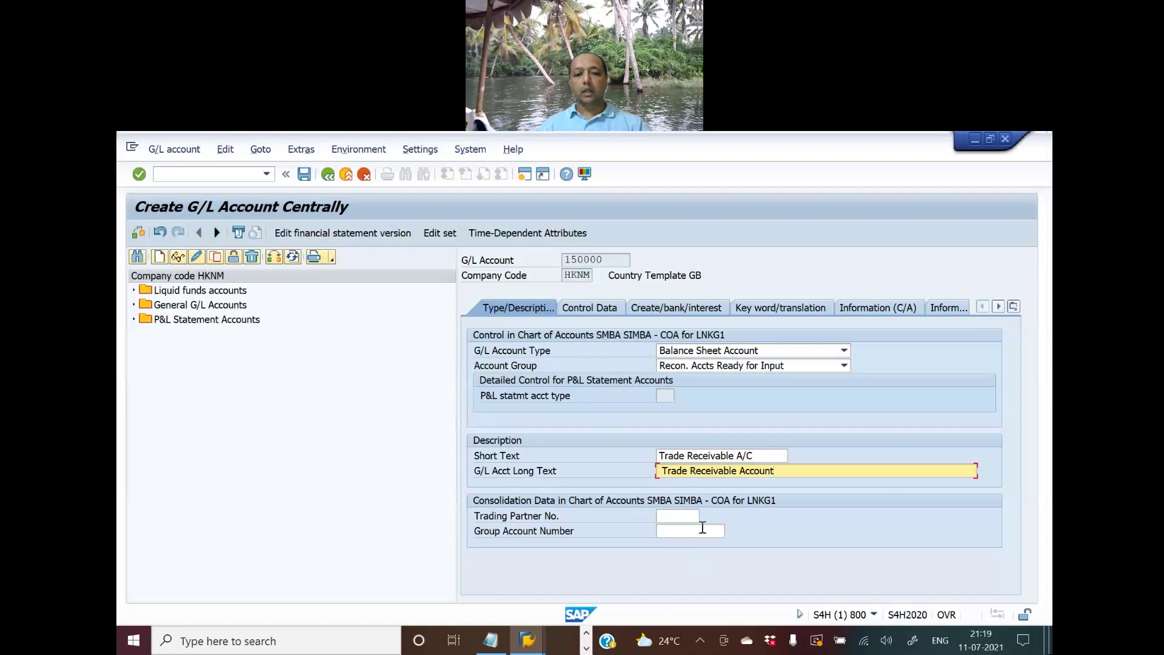
# Step: Assign group account number 2002 SV2G Trade Receivables Account
pyautogui.click(702, 530)
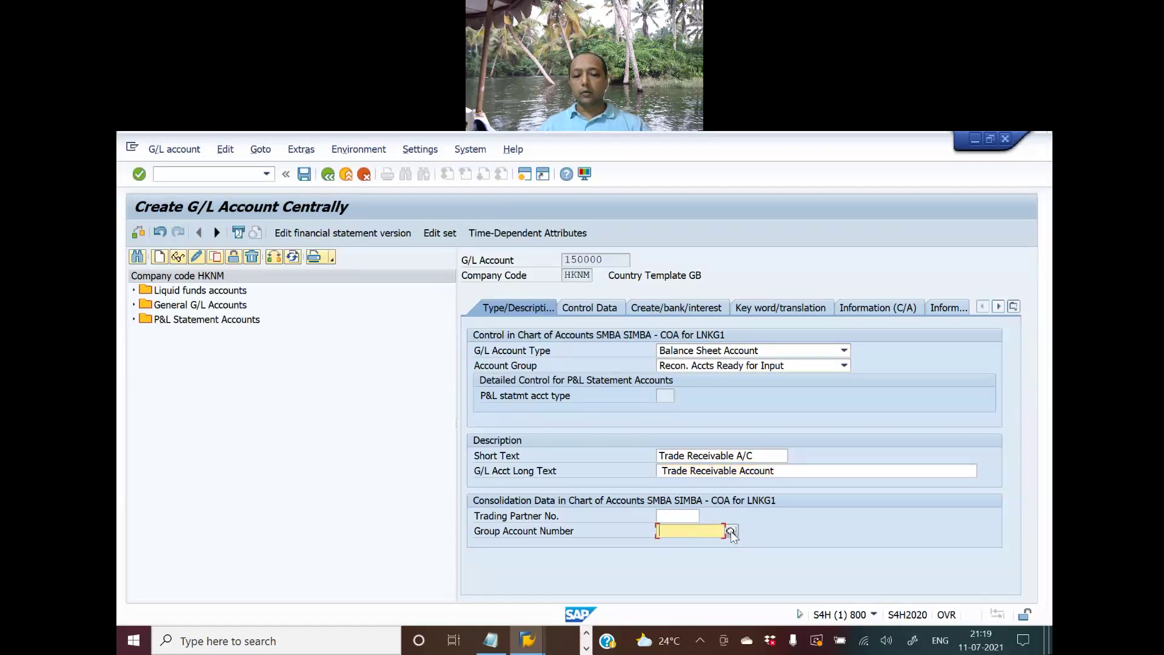
pyautogui.click(731, 531)
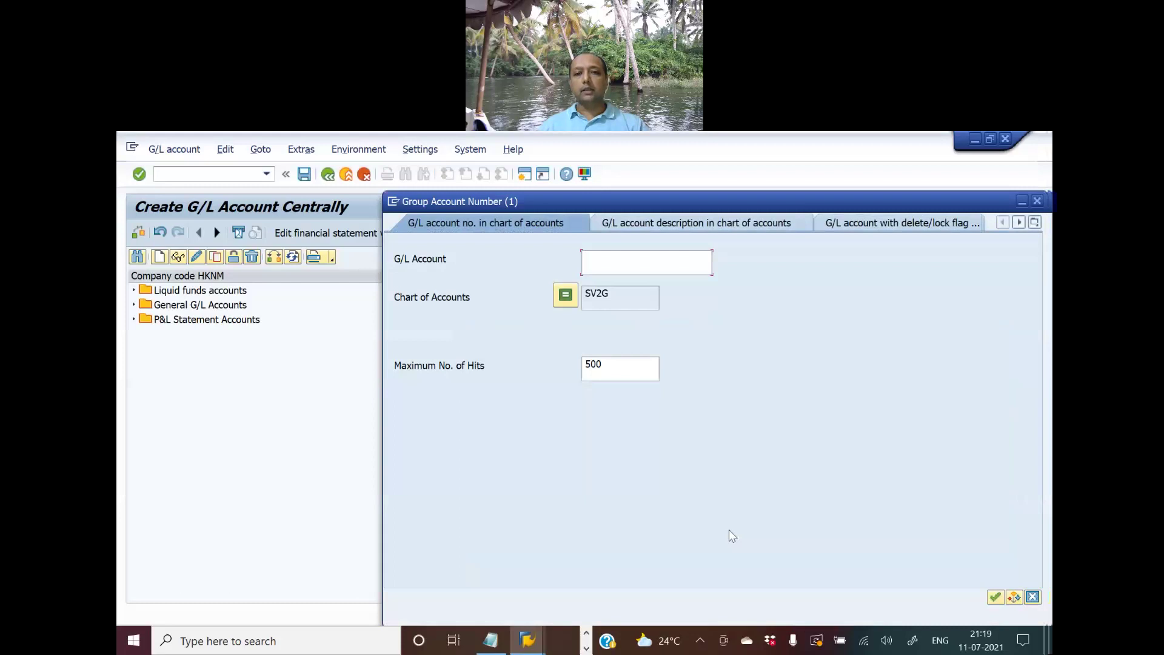
pyautogui.press('Return')
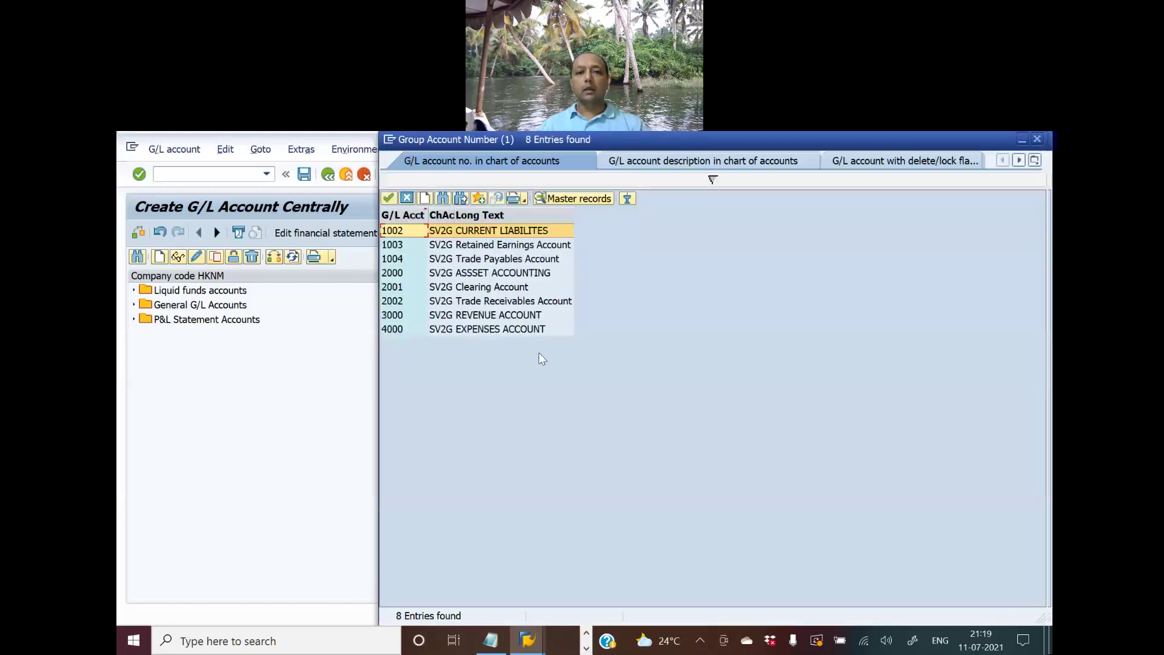
pyautogui.click(496, 303)
pyautogui.doubleClick(496, 303)
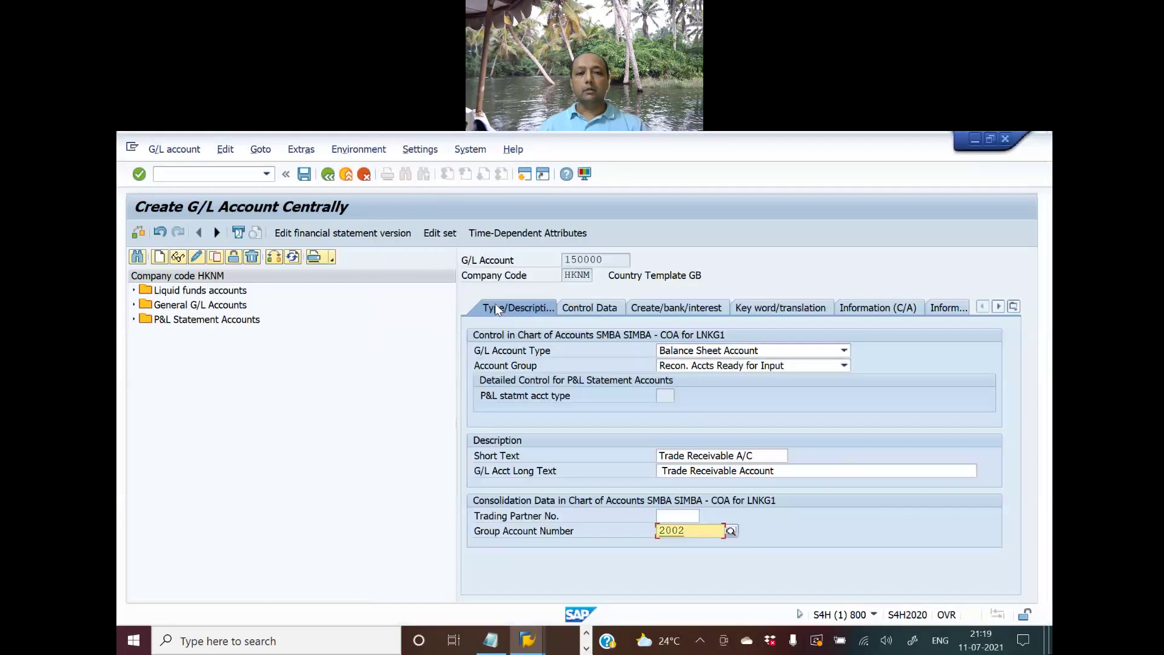
# Step: In the company-code control data, allow all tax types on account 150000
pyautogui.click(581, 309)
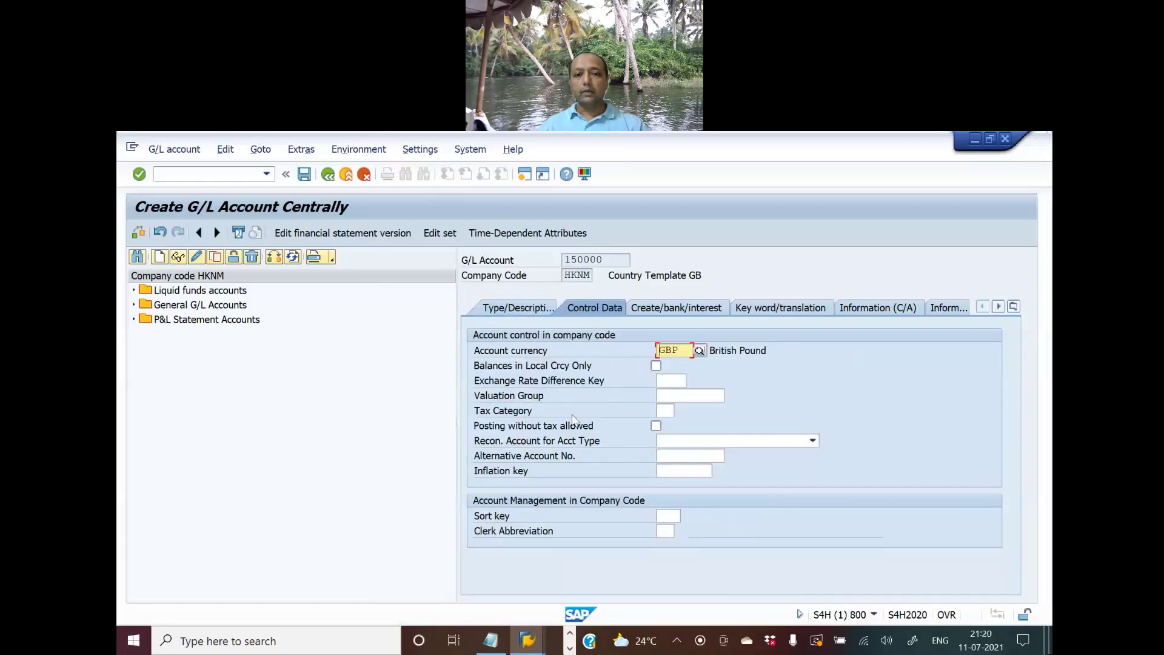
pyautogui.click(664, 410)
pyautogui.click(683, 411)
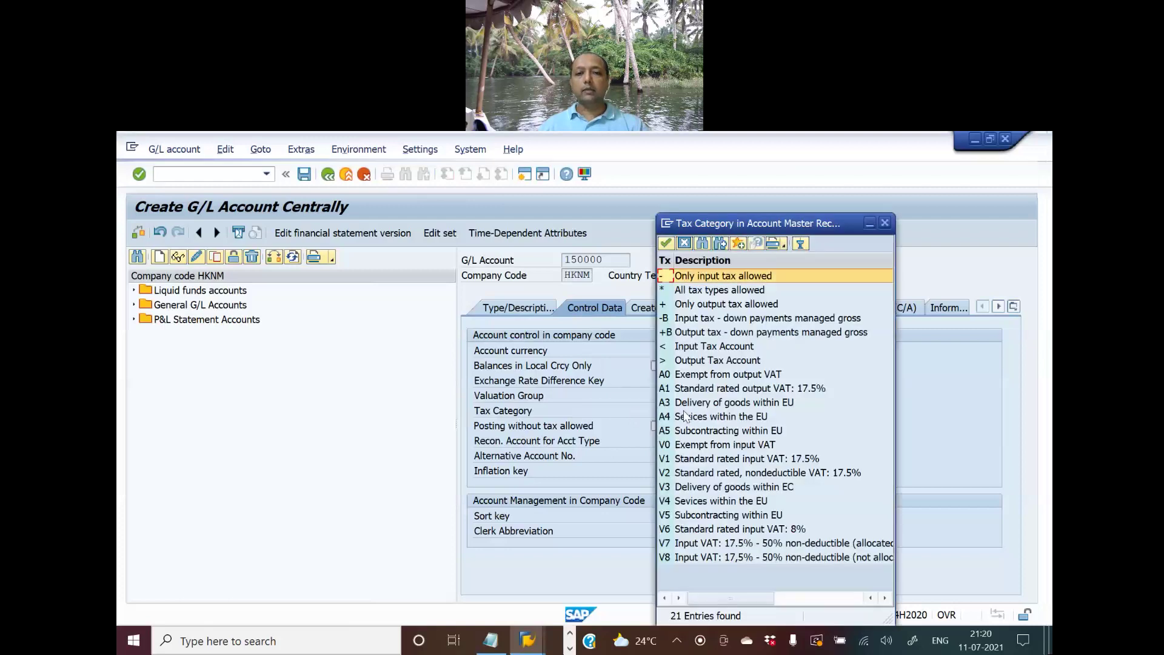
pyautogui.doubleClick(707, 291)
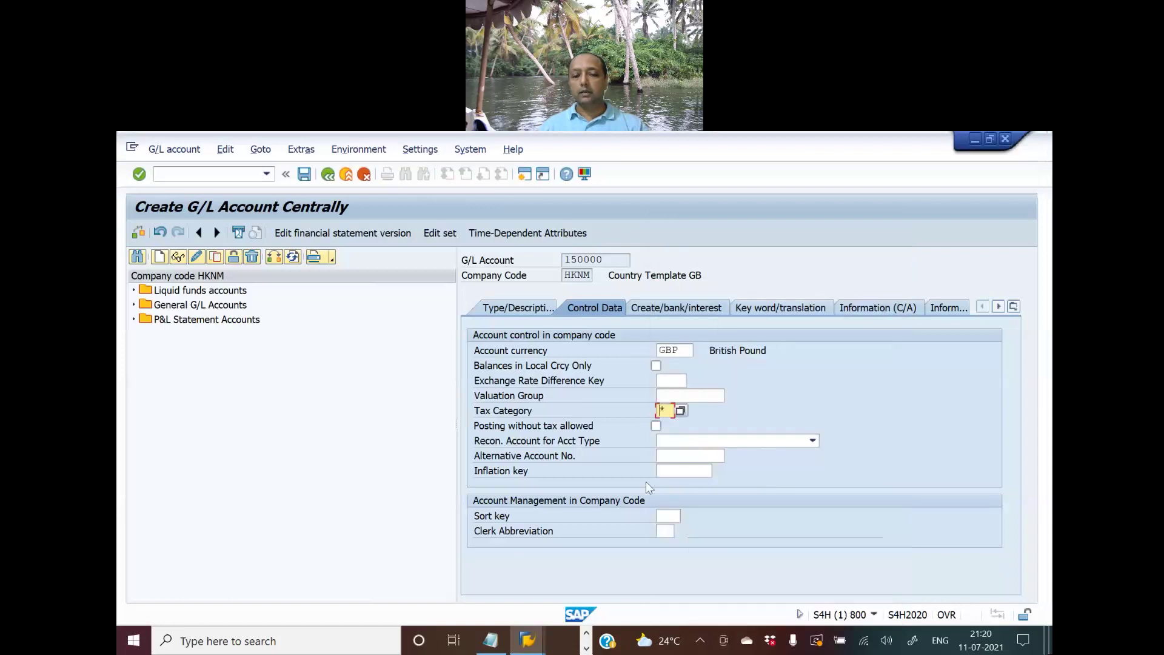
# Step: Set reconciliation account type Customers and sort key 002 (document number, fiscal year)
pyautogui.click(696, 441)
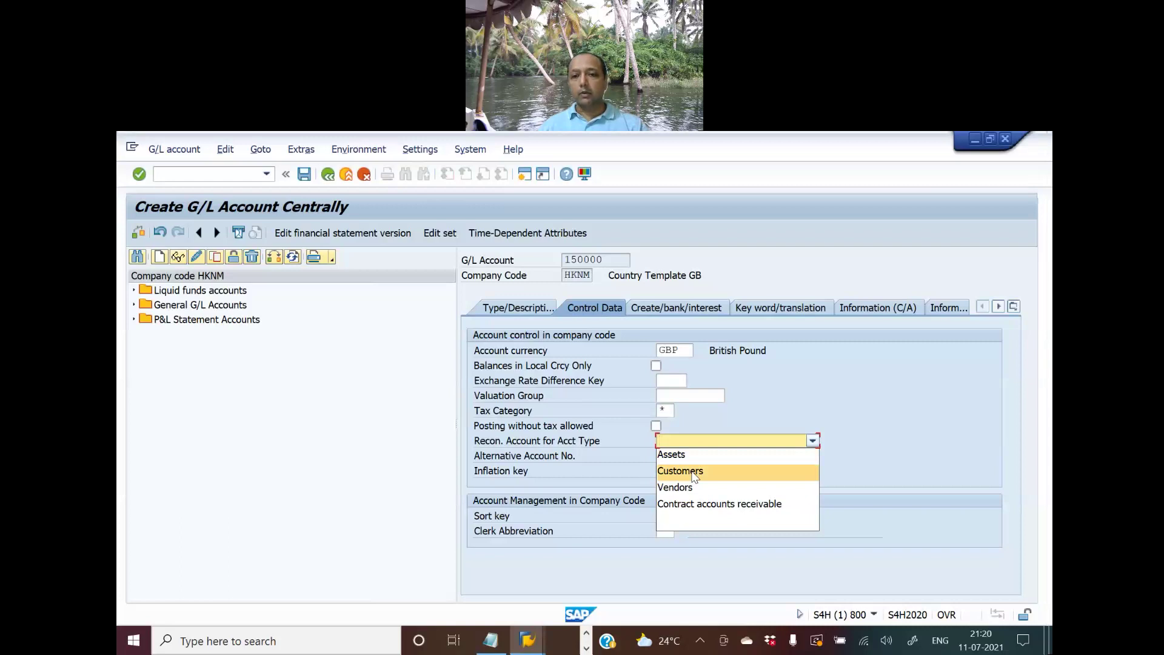
pyautogui.click(695, 472)
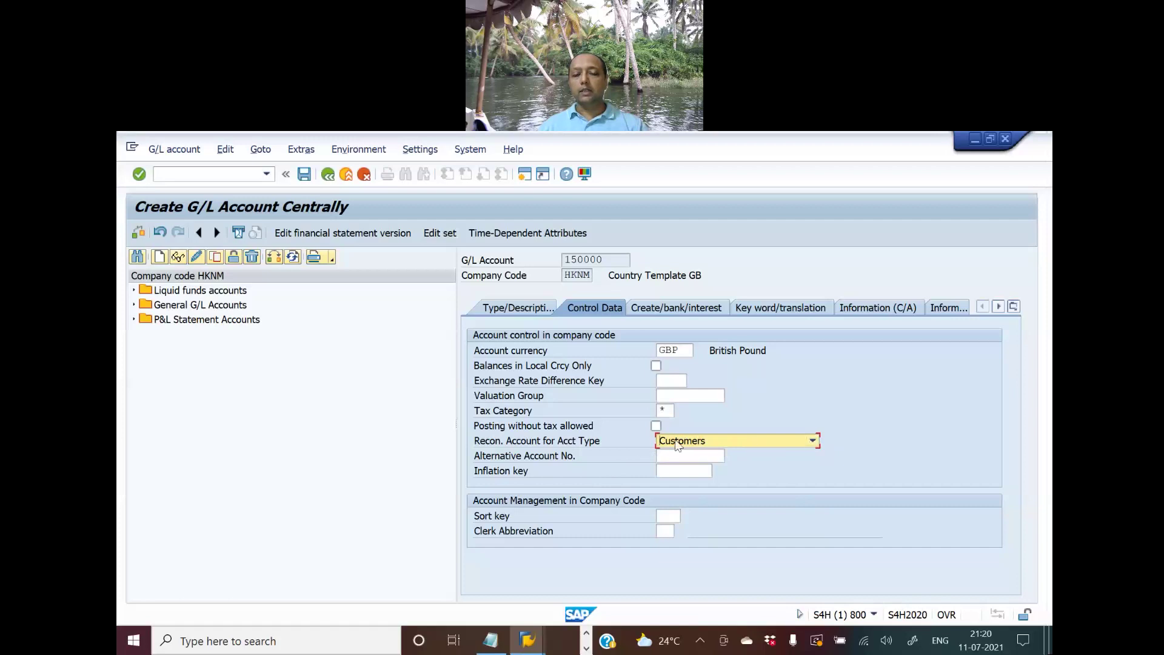
pyautogui.click(667, 516)
pyautogui.click(688, 516)
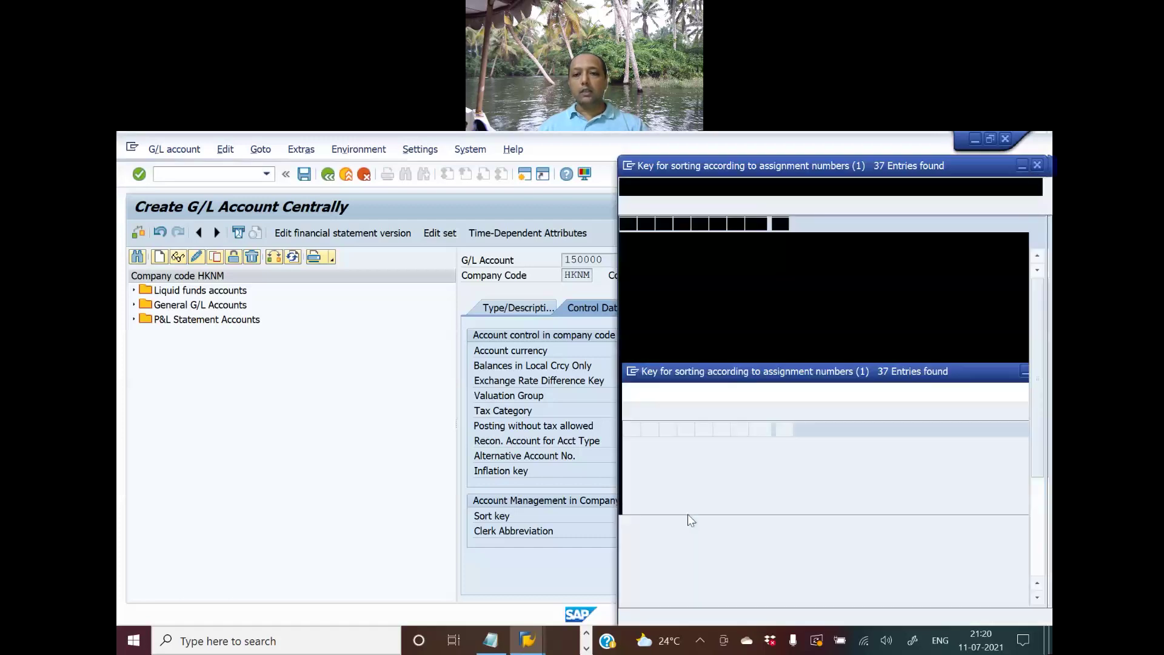
pyautogui.doubleClick(665, 285)
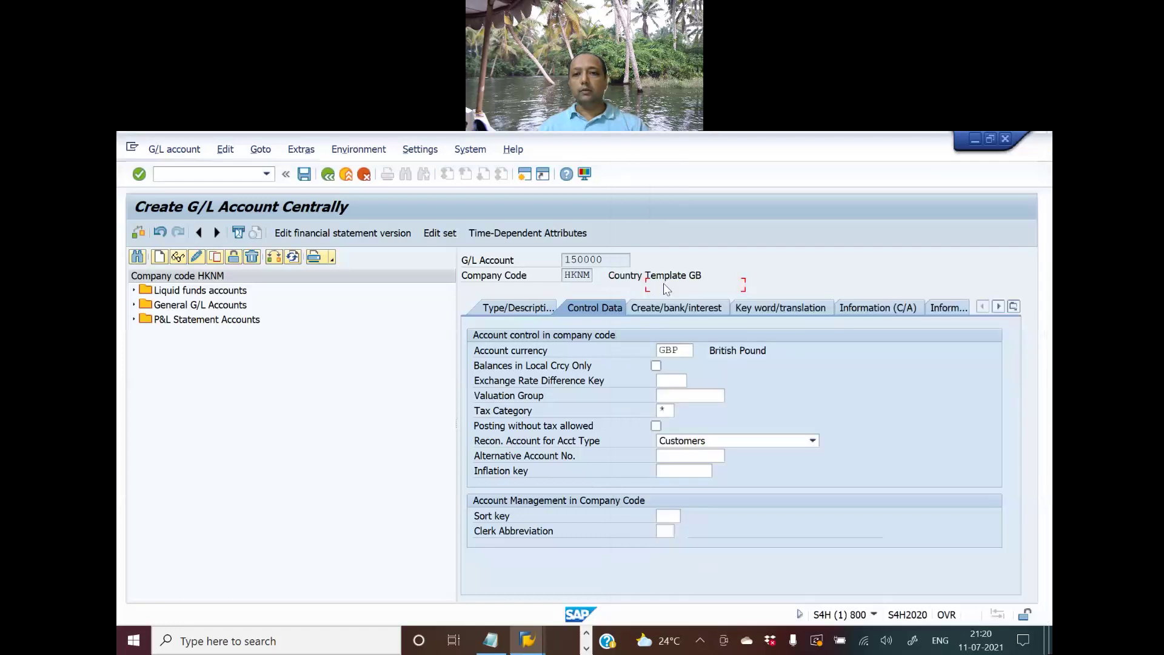
# Step: On the Create/bank/interest tab, set field status group G067 Reconciliation accounts and save 150000
pyautogui.click(650, 307)
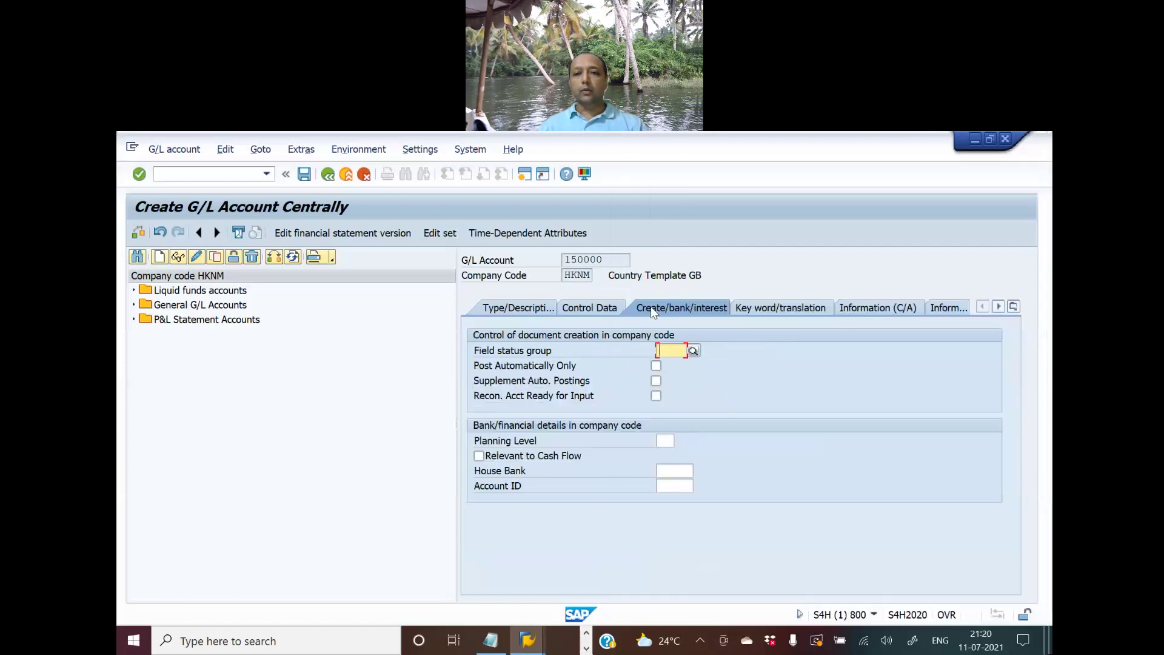
pyautogui.click(693, 350)
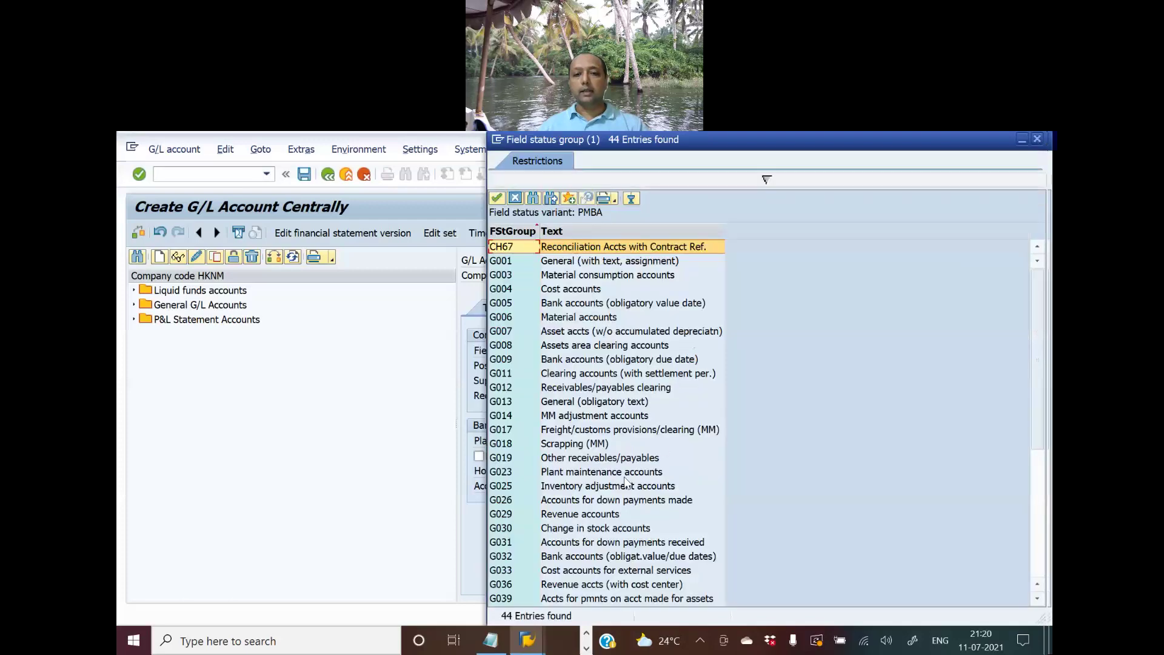
pyautogui.scroll(-3, 628, 482)
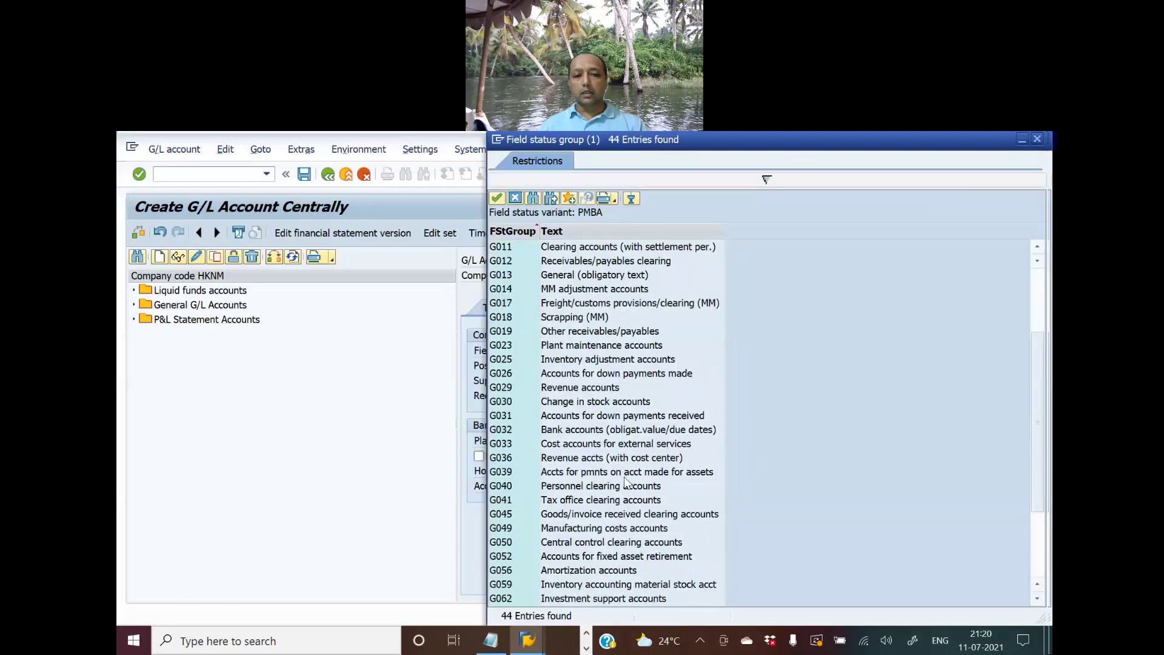
pyautogui.scroll(-2, 626, 481)
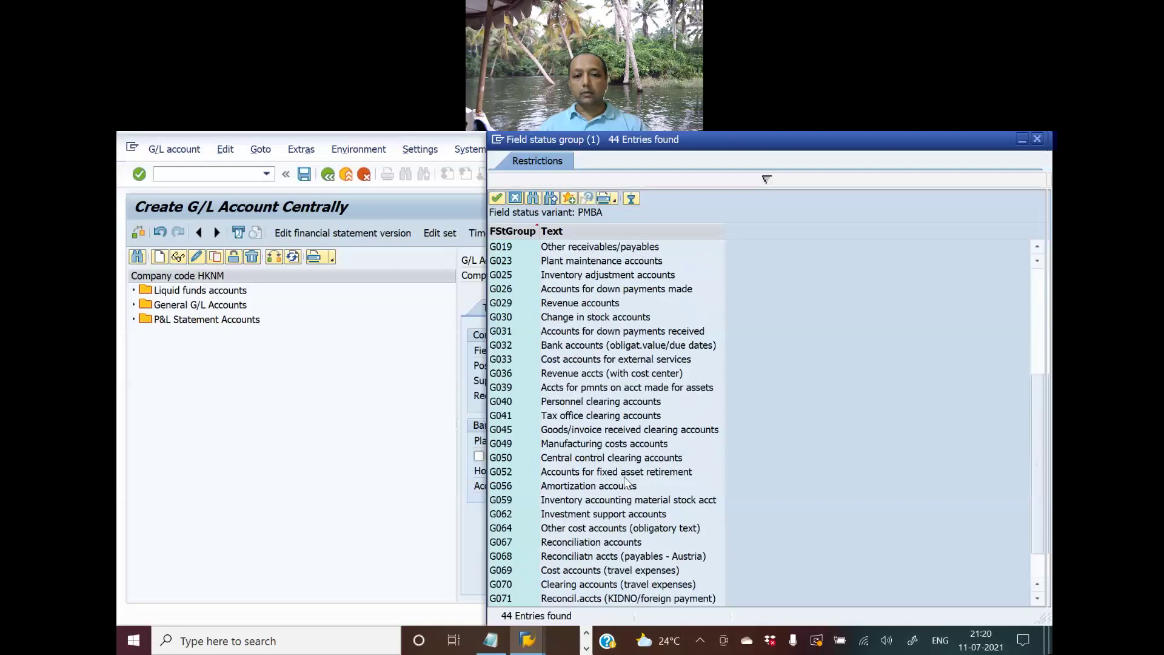
pyautogui.doubleClick(557, 543)
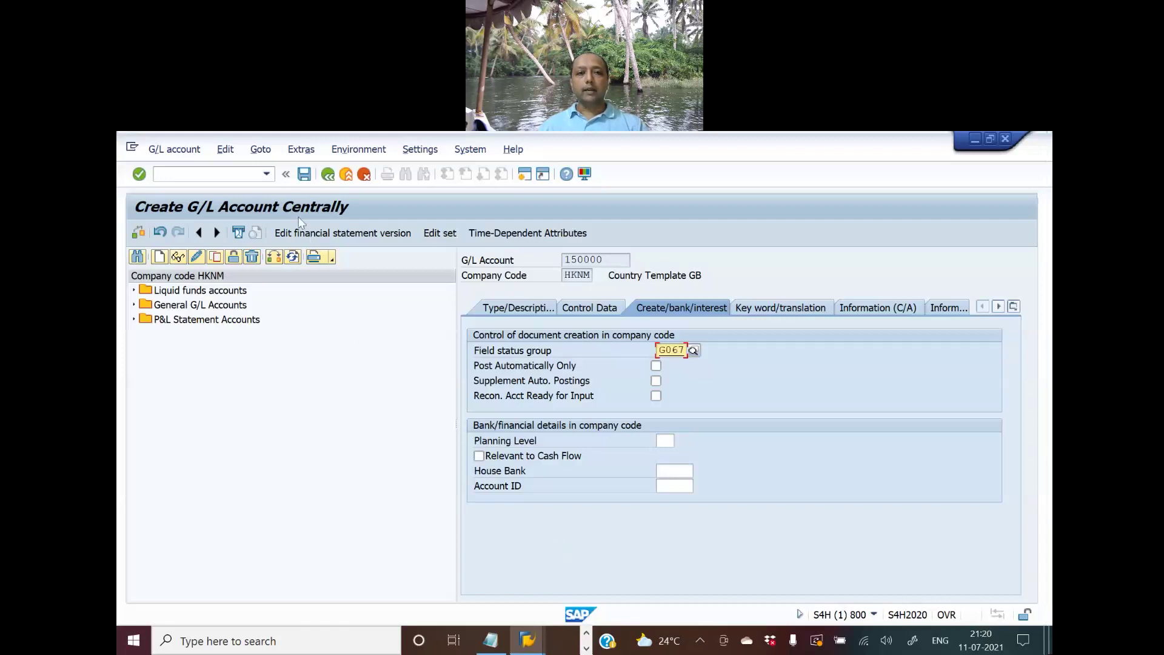
pyautogui.click(304, 175)
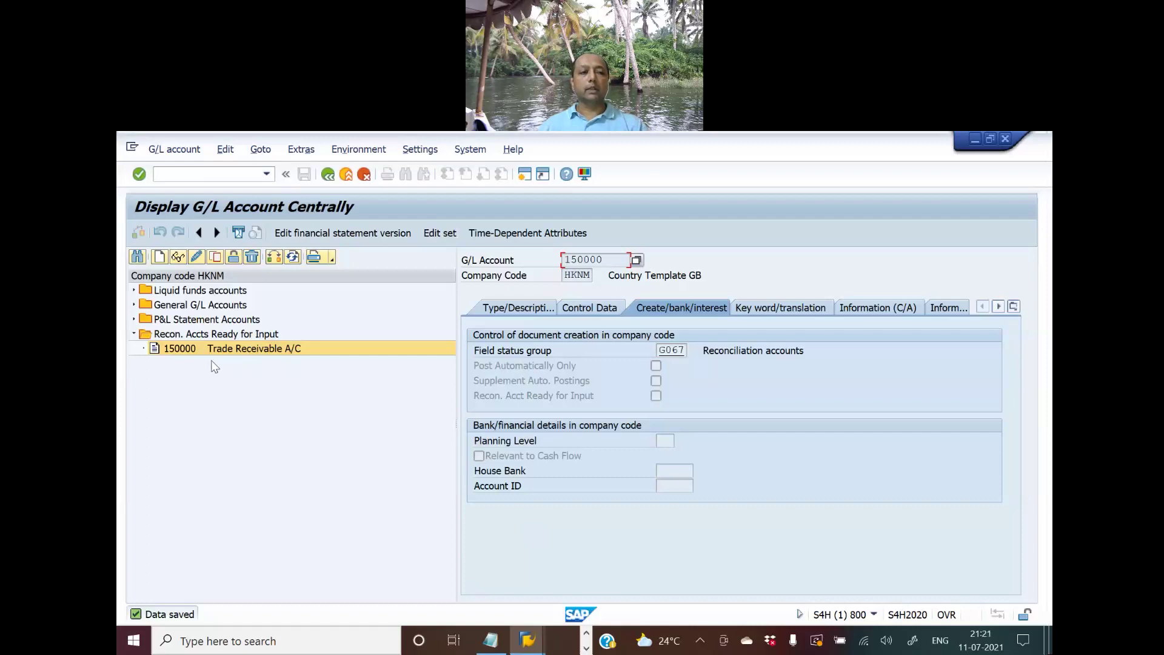
pyautogui.hotkey('alt', 'Tab')
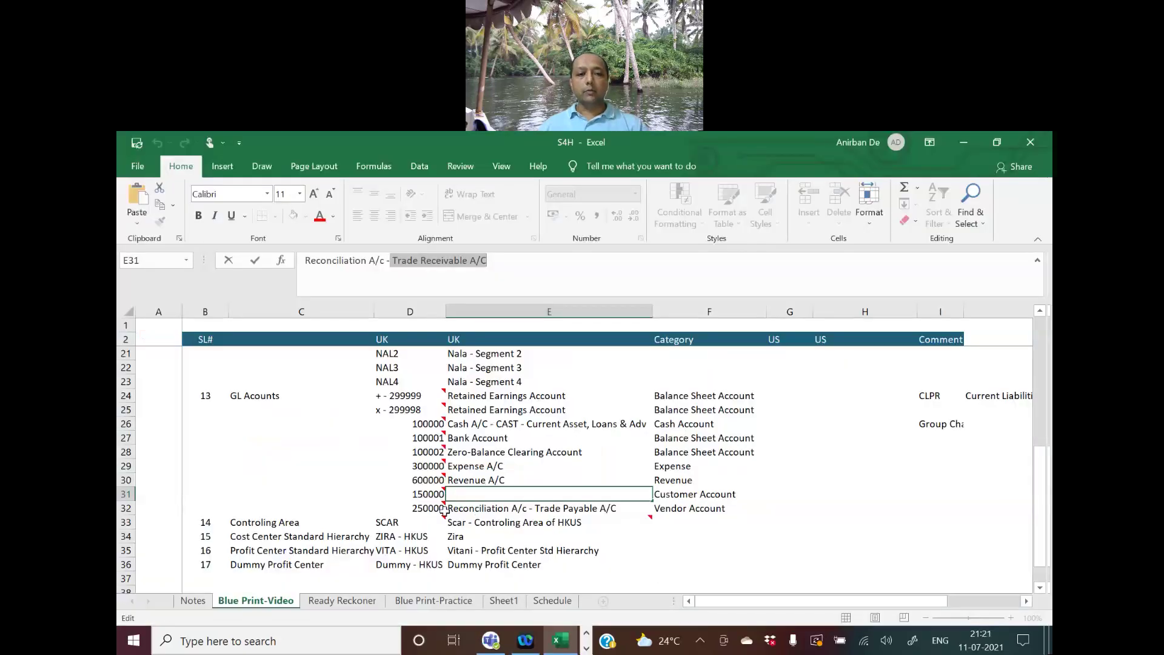
pyautogui.click(437, 509)
pyautogui.moveTo(305, 260); pyautogui.dragTo(321, 260)
pyautogui.moveTo(419, 256); pyautogui.dragTo(419, 253)
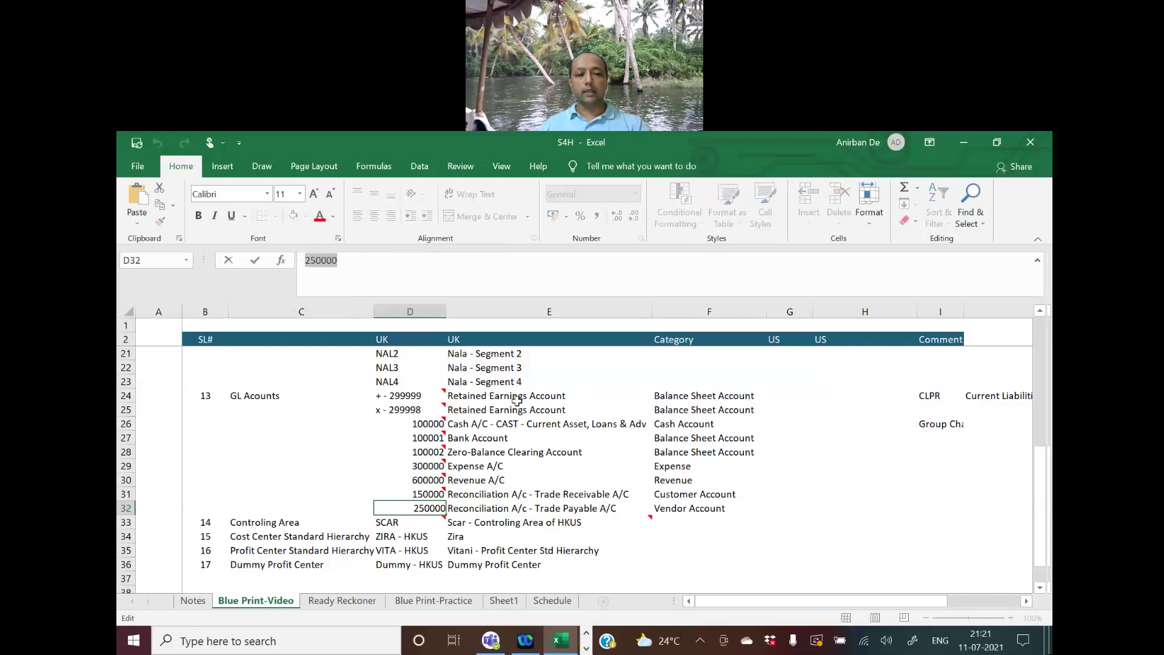
pyautogui.click(525, 490)
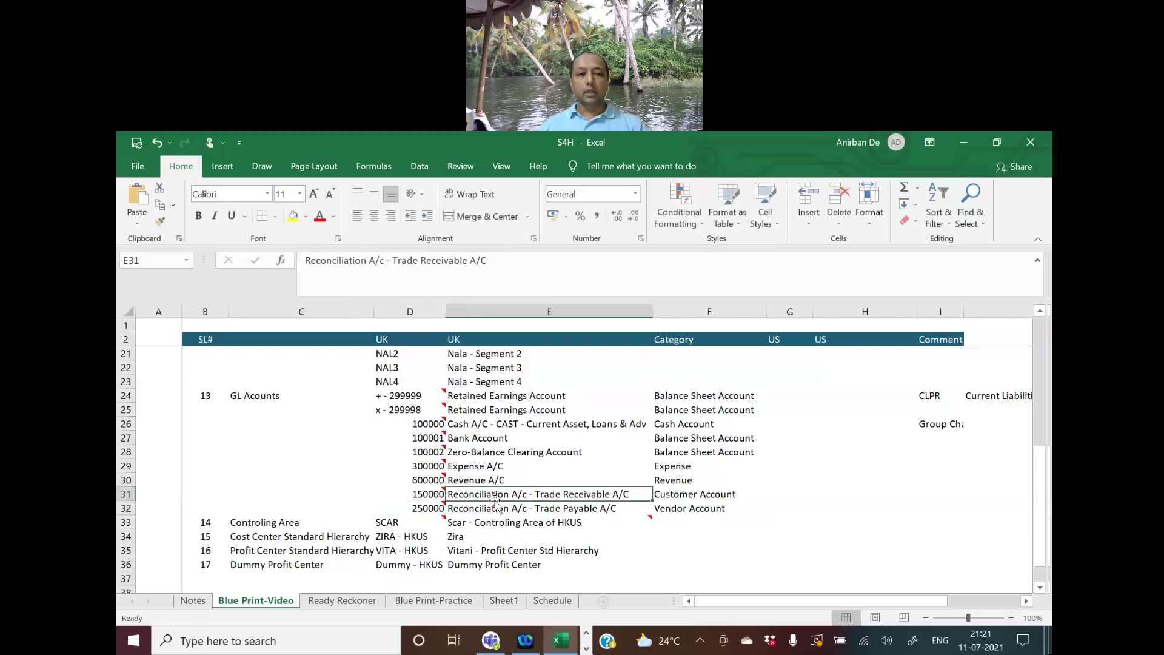
pyautogui.hotkey('alt', 'Tab')
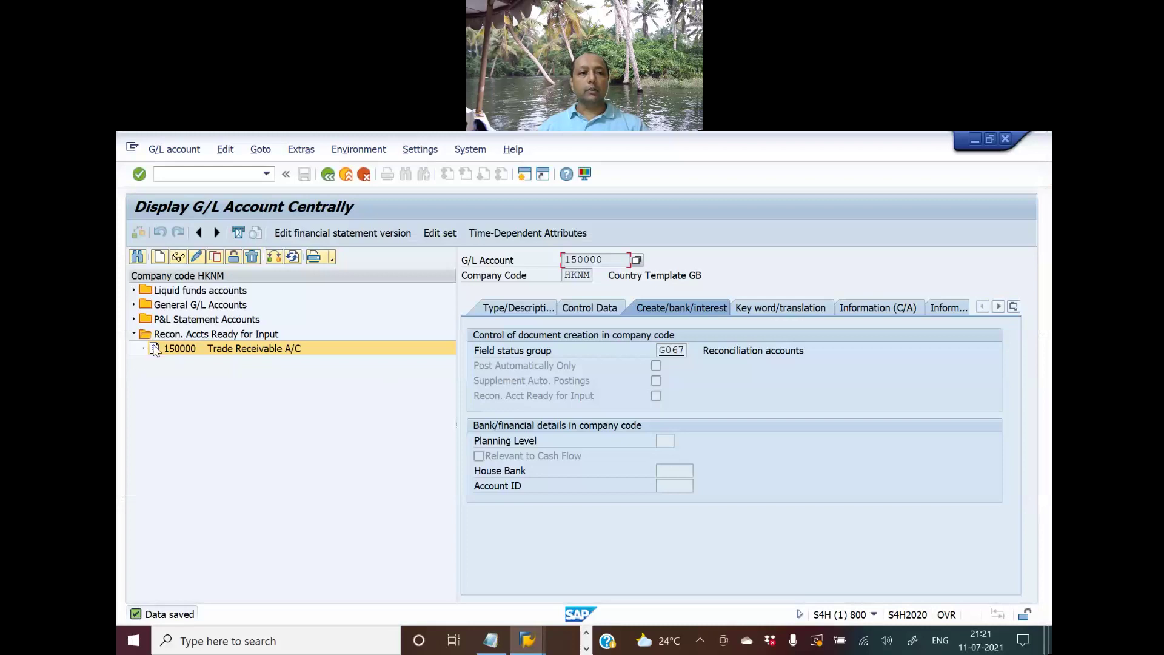
# Step: Copy G/L account 150000 to create new account 250000 in company code HKNM
pyautogui.click(216, 257)
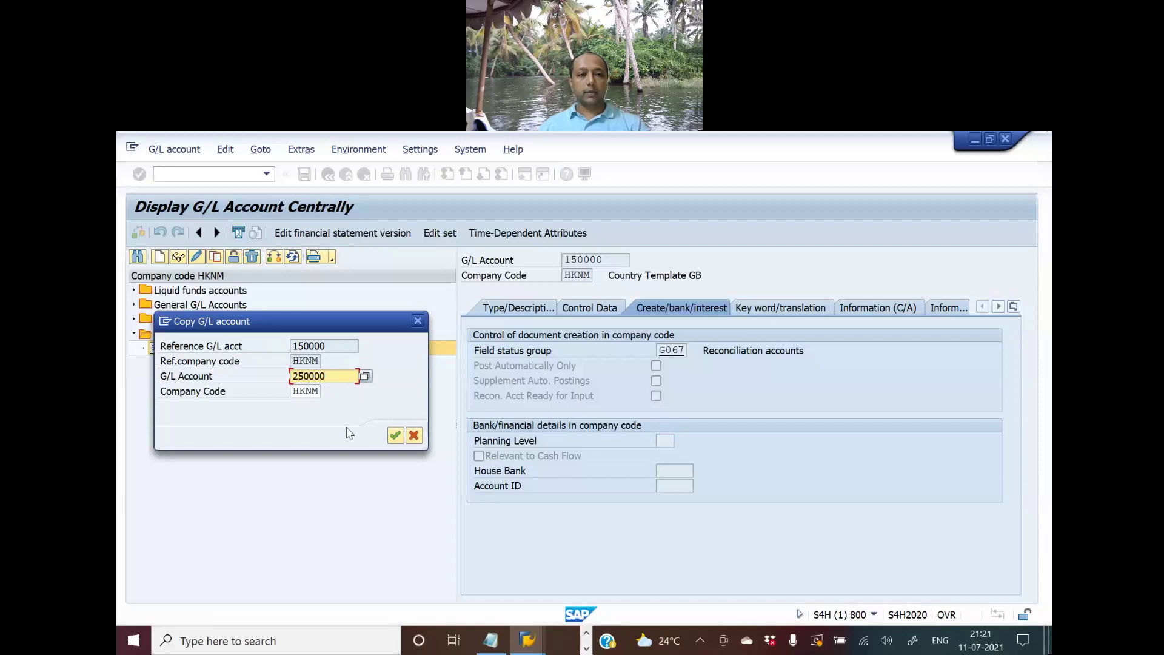
pyautogui.click(395, 435)
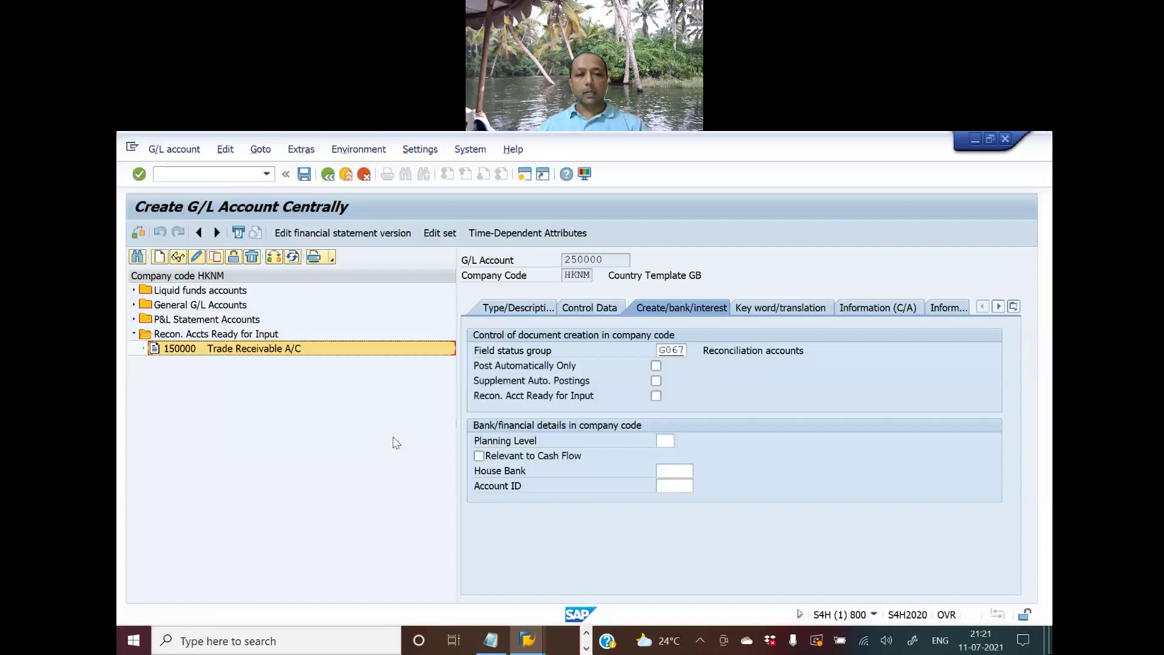
pyautogui.click(530, 308)
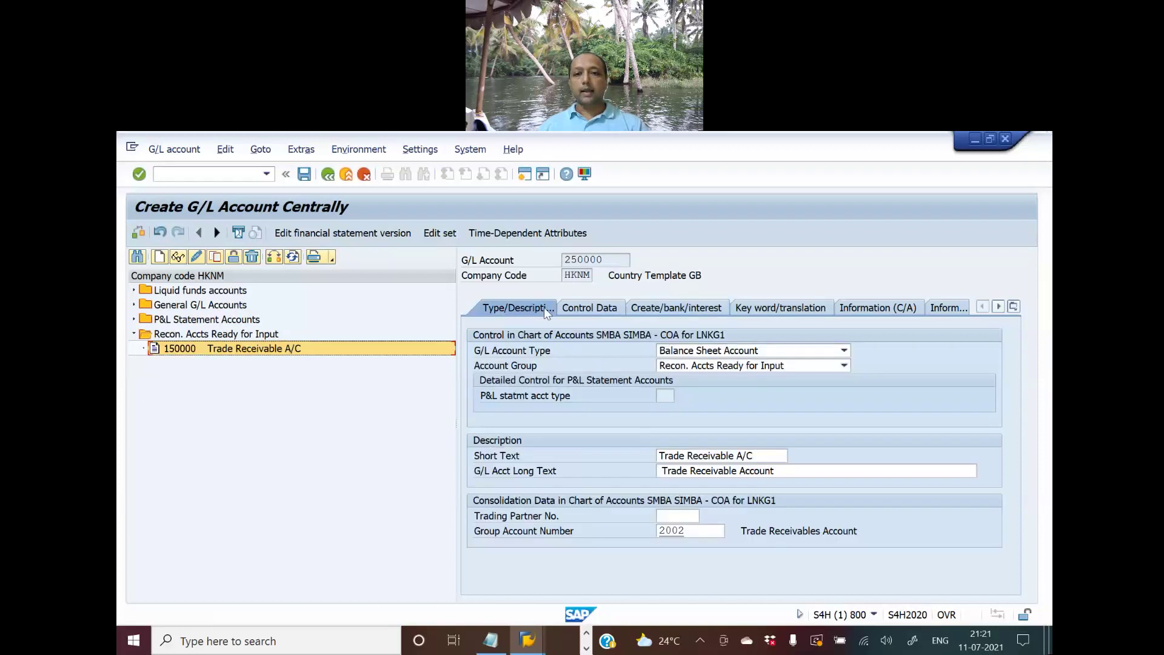
# Step: Change the short text to 'Trade Payables A/C' and the long text to 'Trade Payables Account'
pyautogui.click(663, 469)
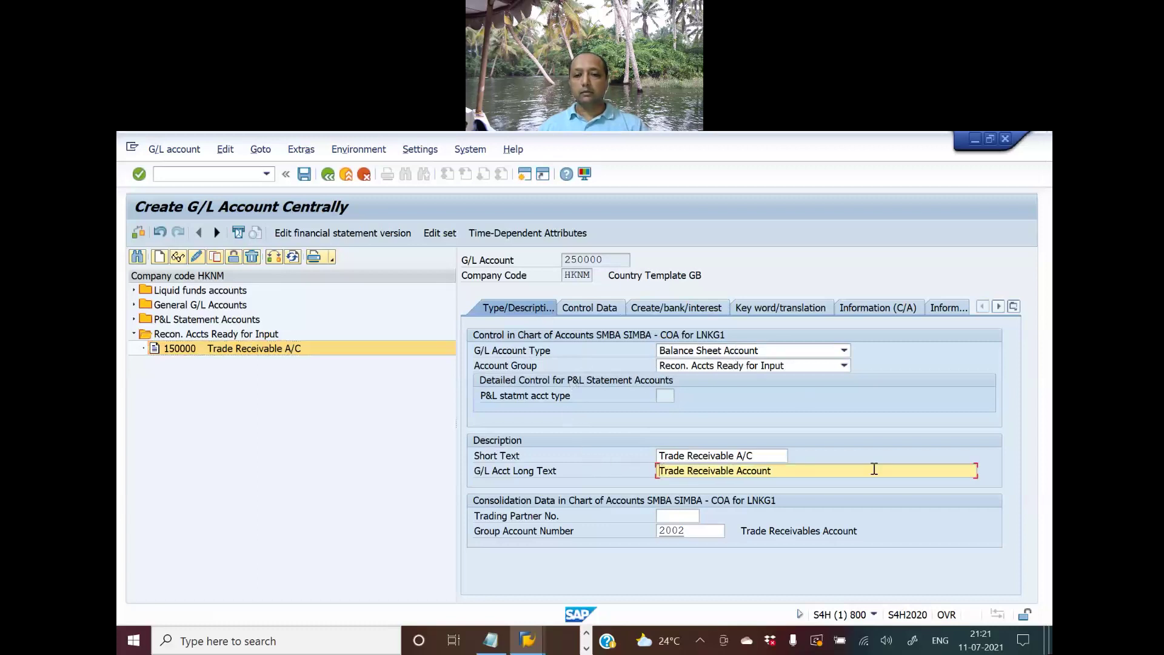
pyautogui.click(690, 456)
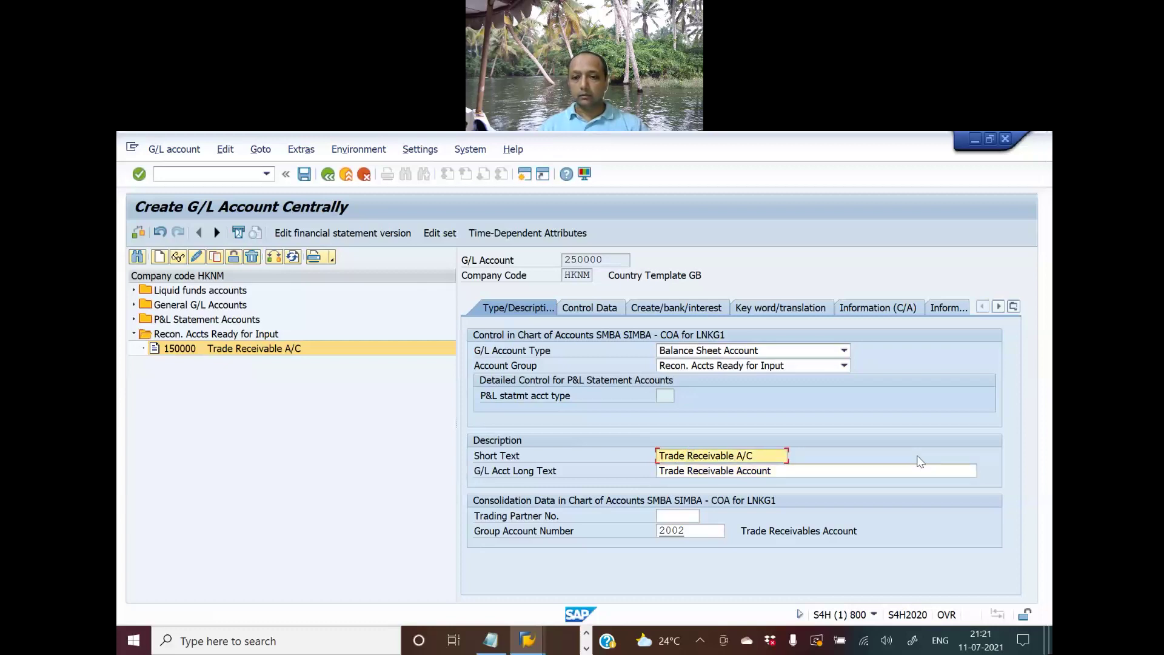
pyautogui.write('Pa')
pyautogui.write('yables')
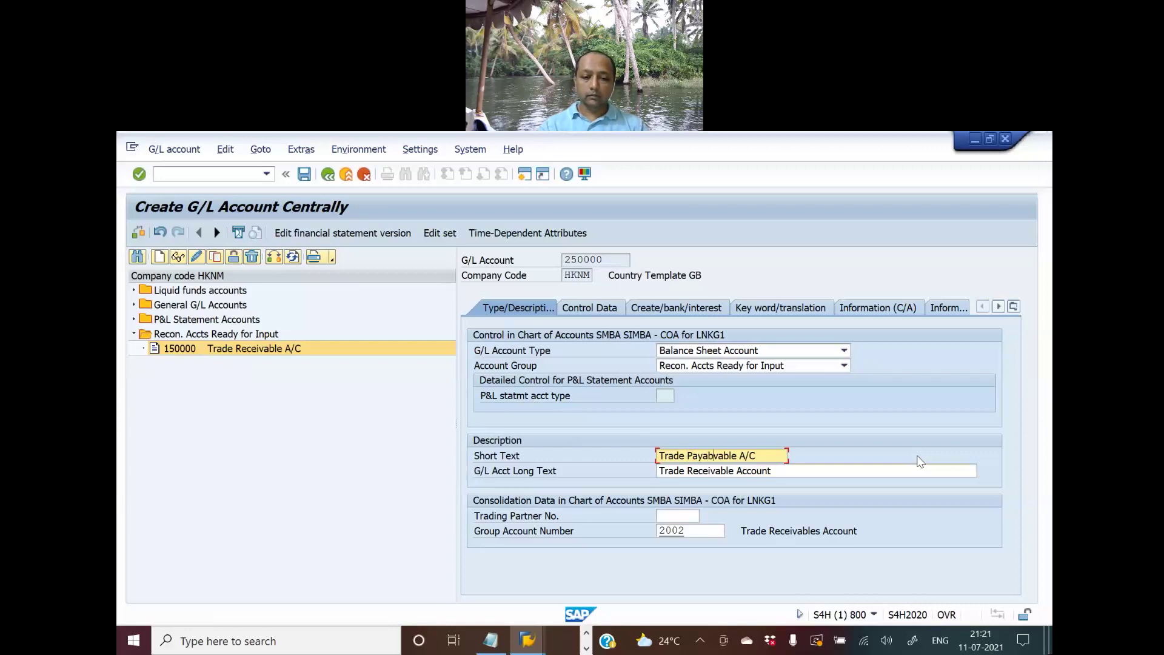
pyautogui.press('Delete')
pyautogui.press('Delete')
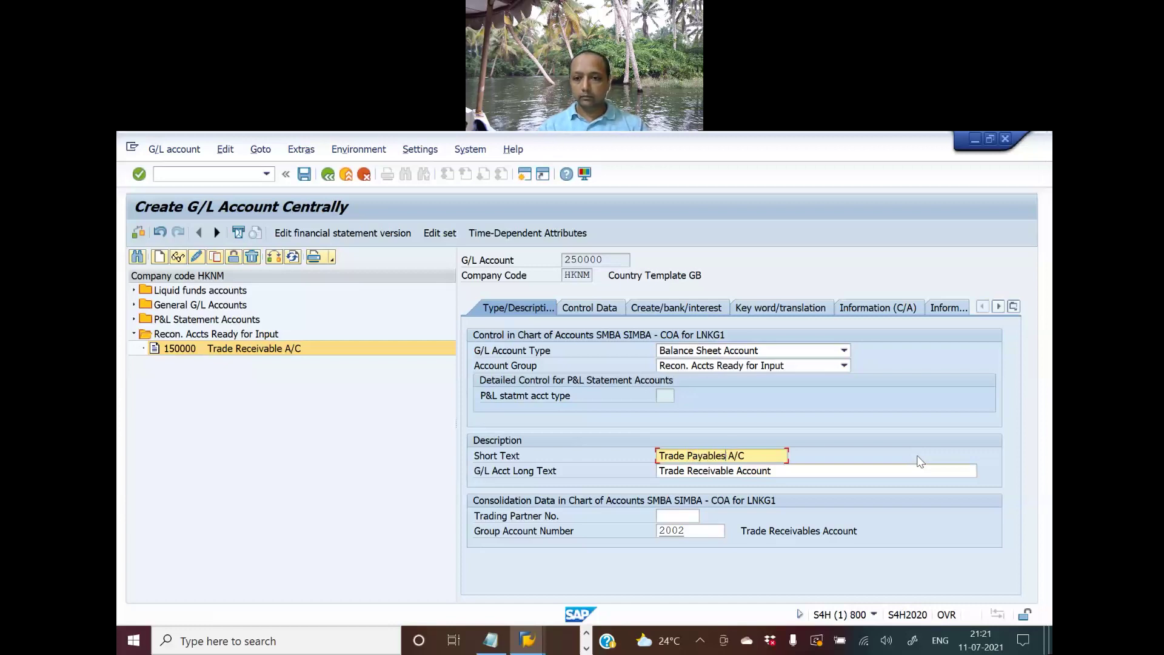
pyautogui.click(688, 472)
pyautogui.write('Payable')
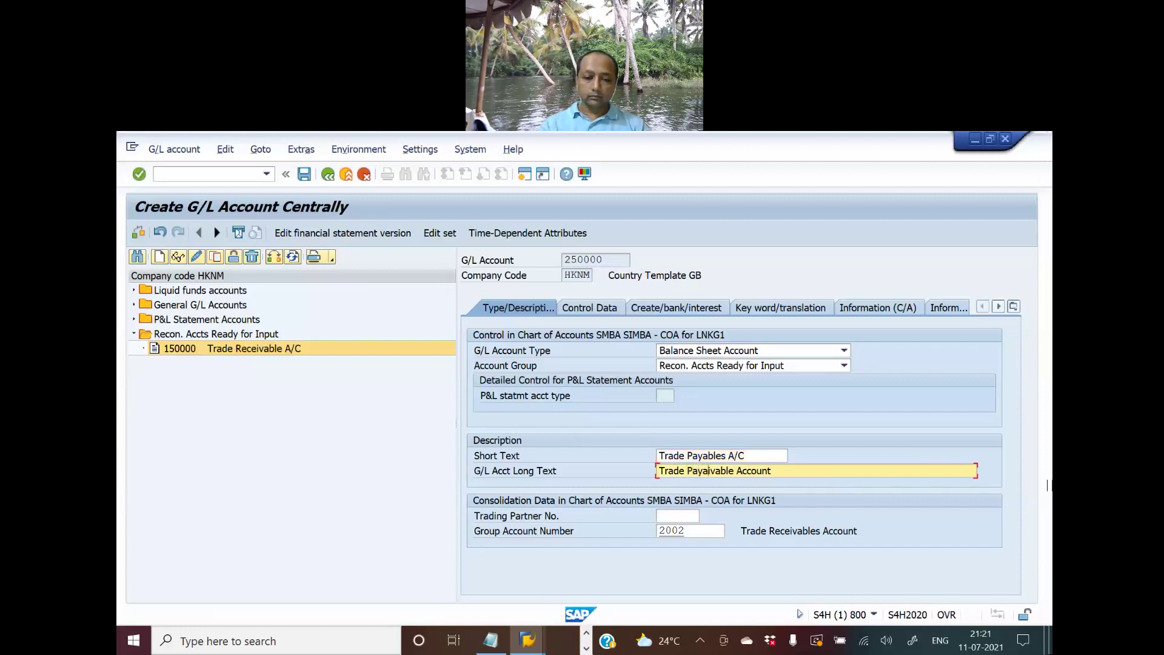
pyautogui.write('s')
pyautogui.press('Delete')
pyautogui.press('Delete')
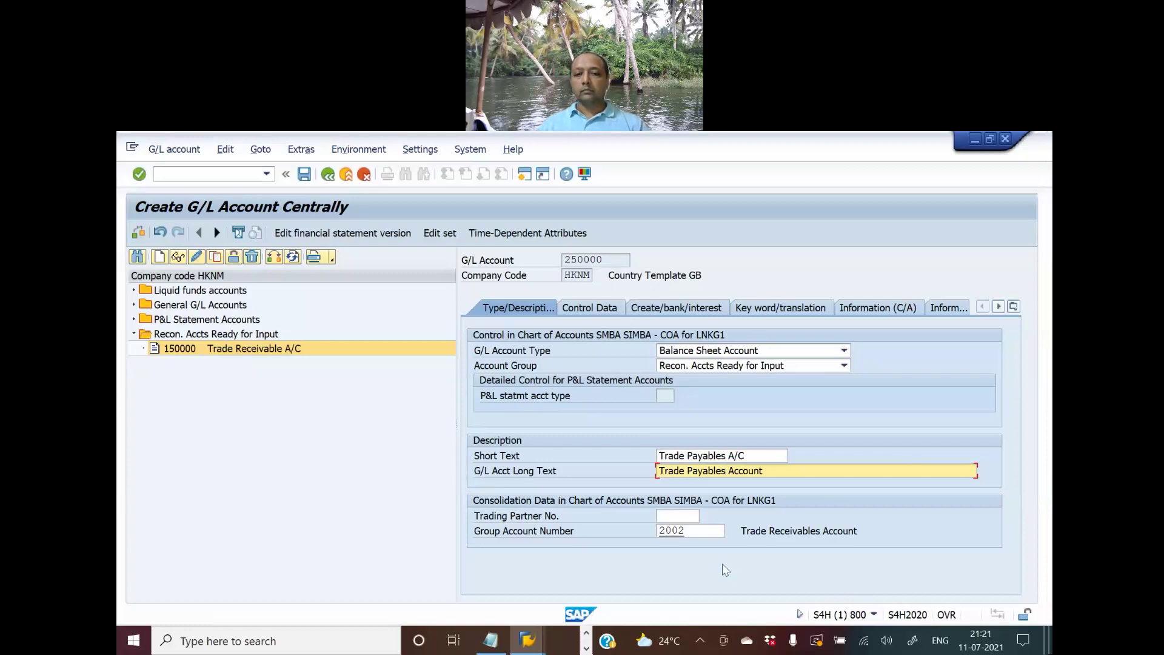
pyautogui.click(715, 529)
# Step: Assign group account number 1004 Trade Payables Account to account 250000
pyautogui.click(731, 531)
pyautogui.press('Return')
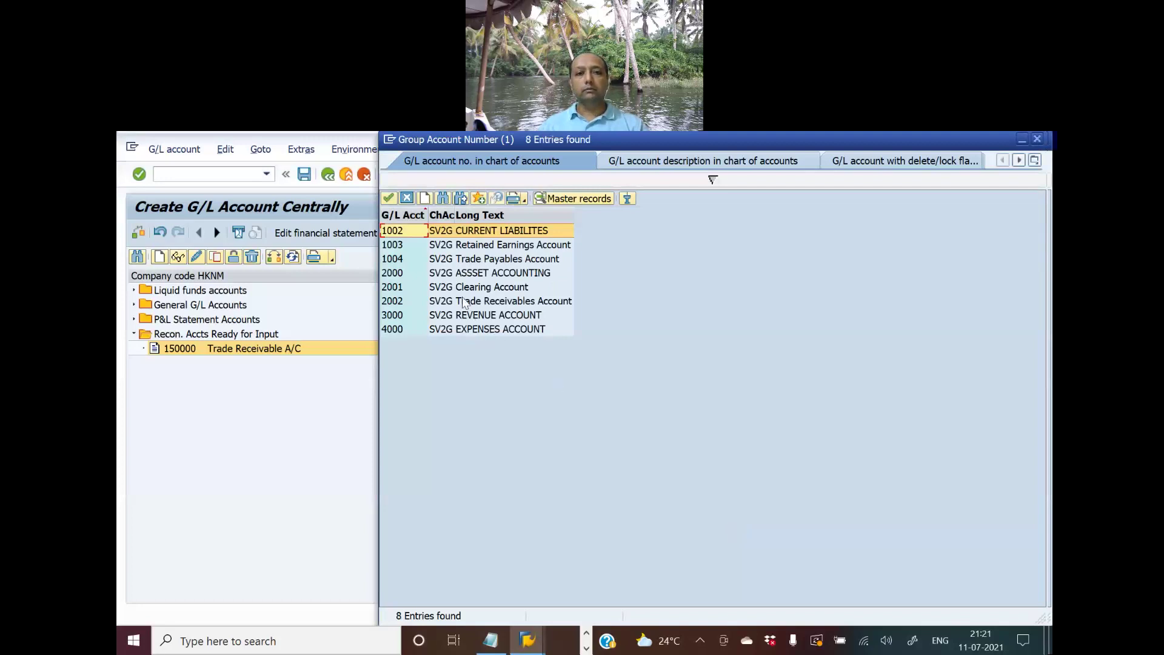
pyautogui.doubleClick(480, 260)
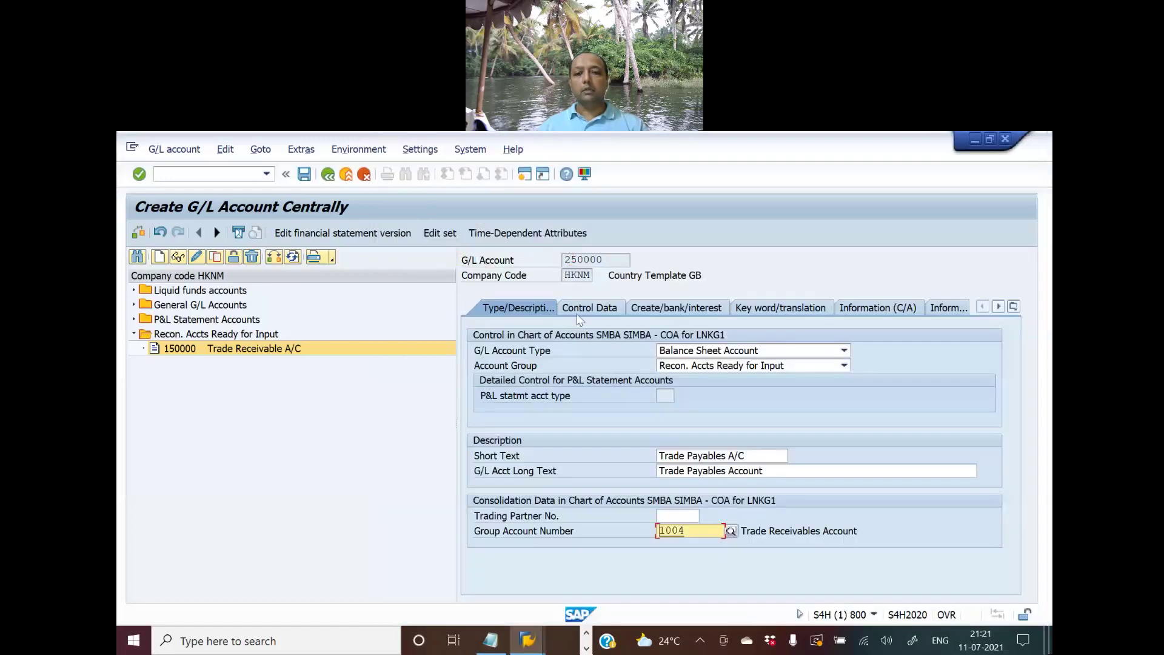
# Step: Make 250000 a reconciliation account for Vendors and save the account
pyautogui.click(585, 311)
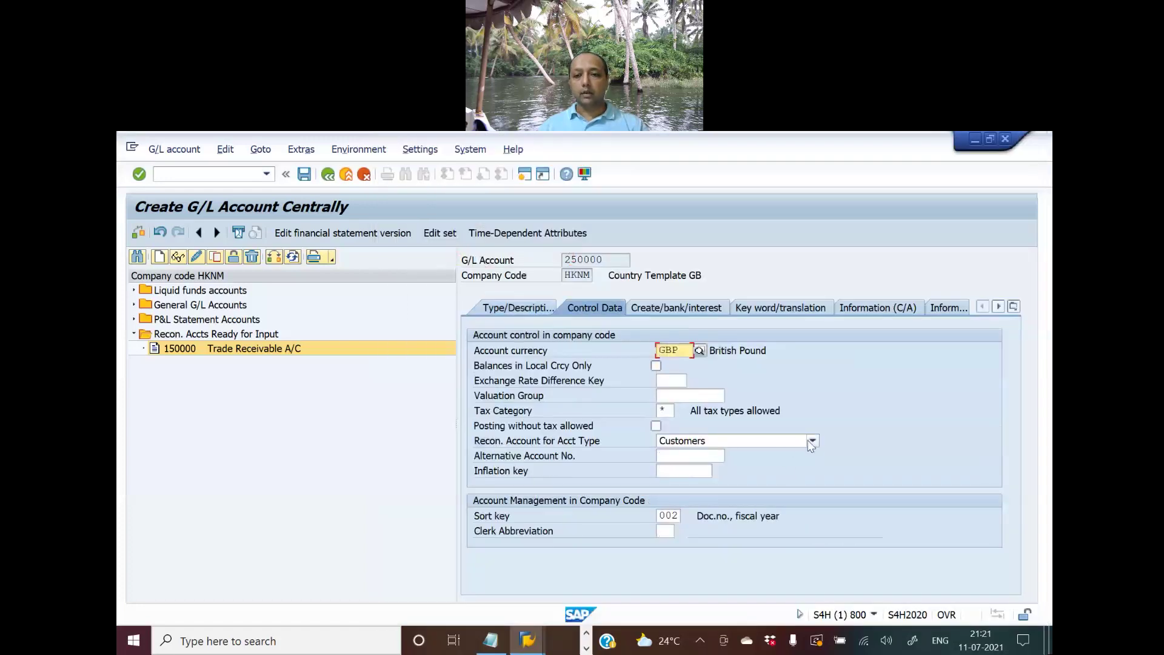
pyautogui.click(813, 443)
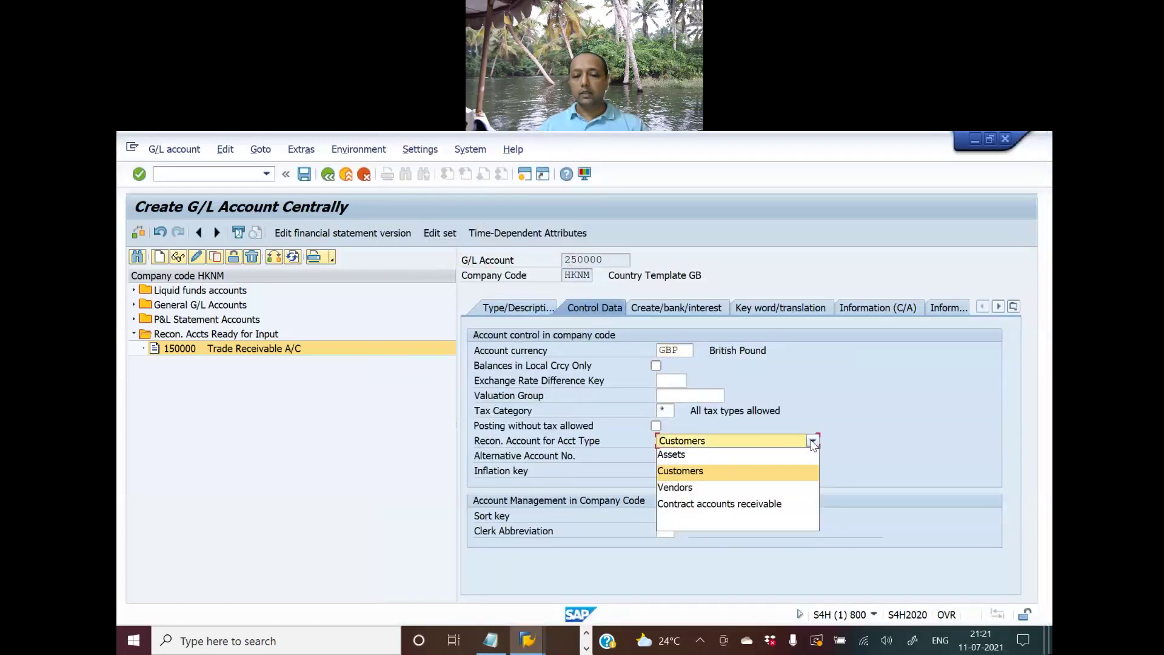
pyautogui.click(707, 487)
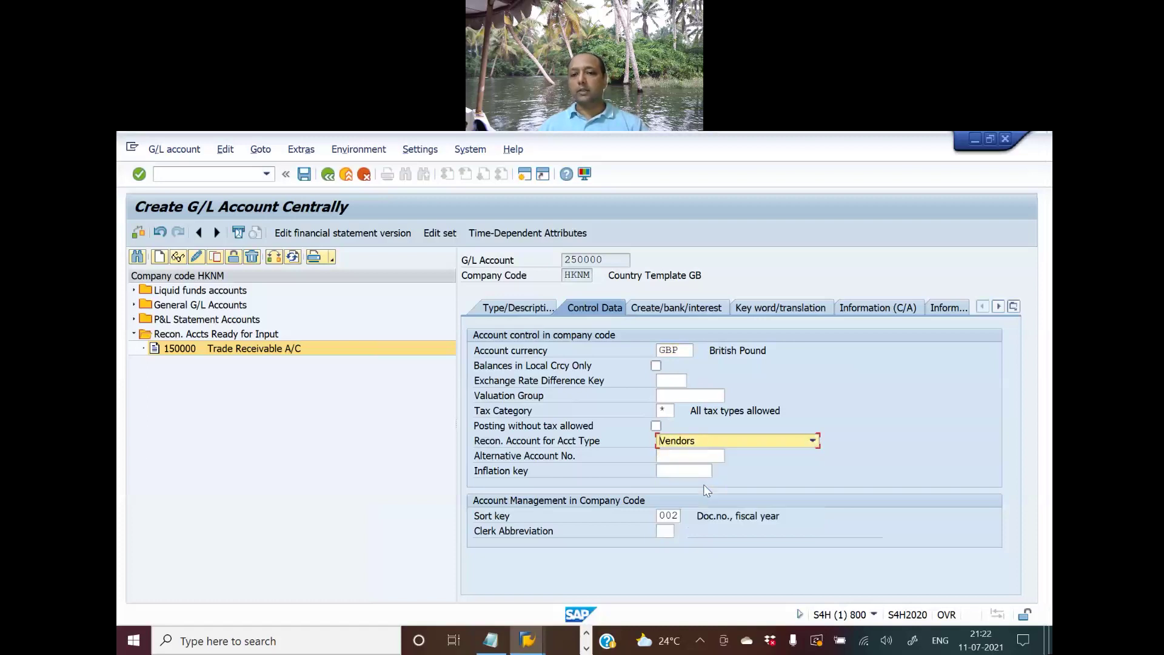
pyautogui.click(669, 308)
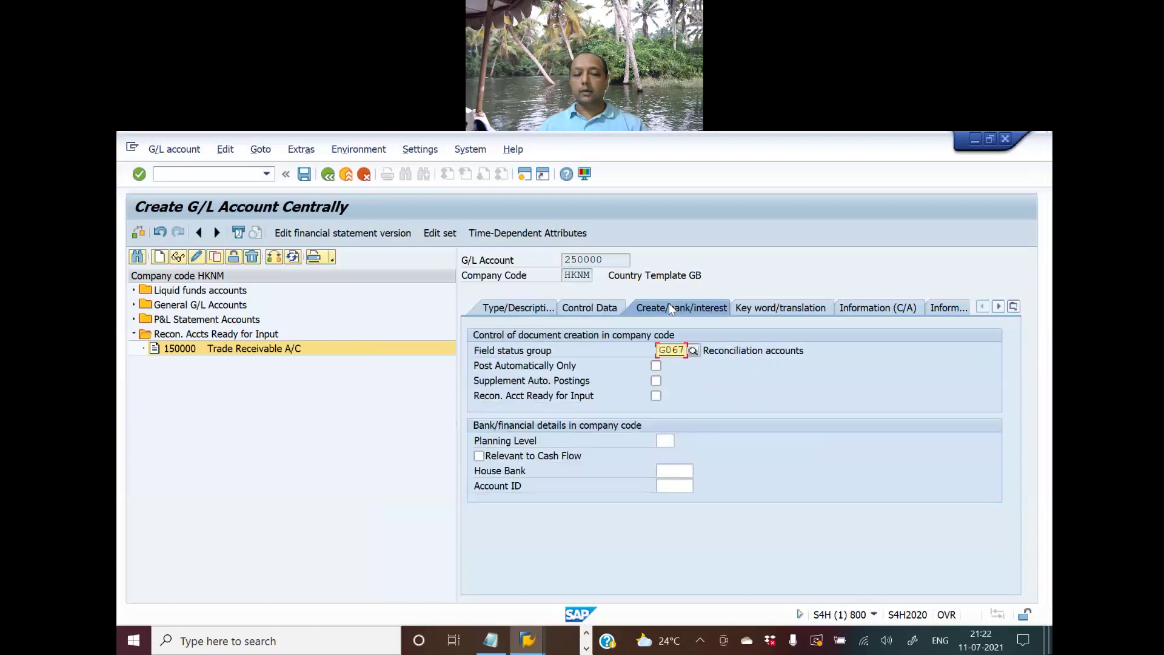
pyautogui.click(500, 309)
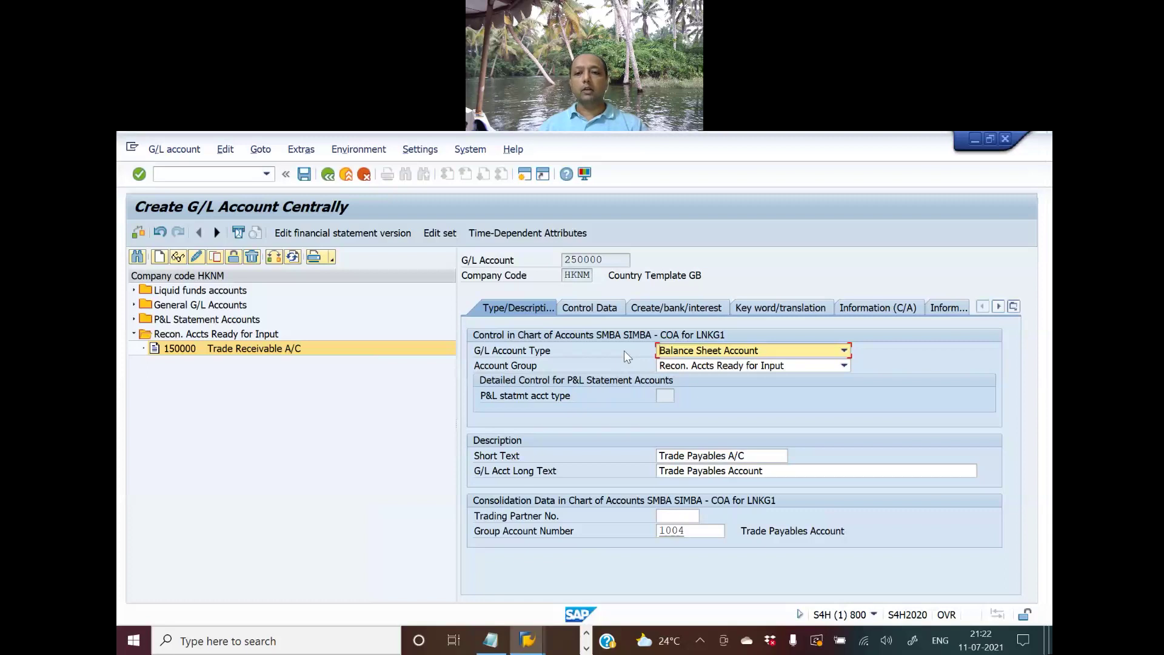
pyautogui.click(305, 175)
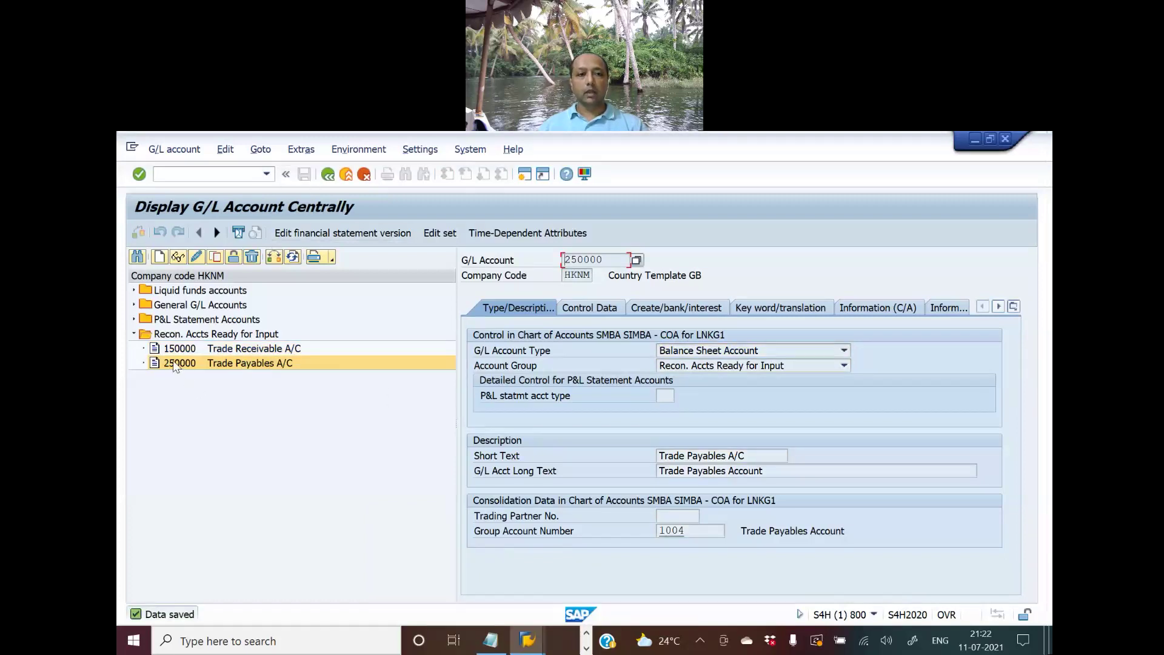